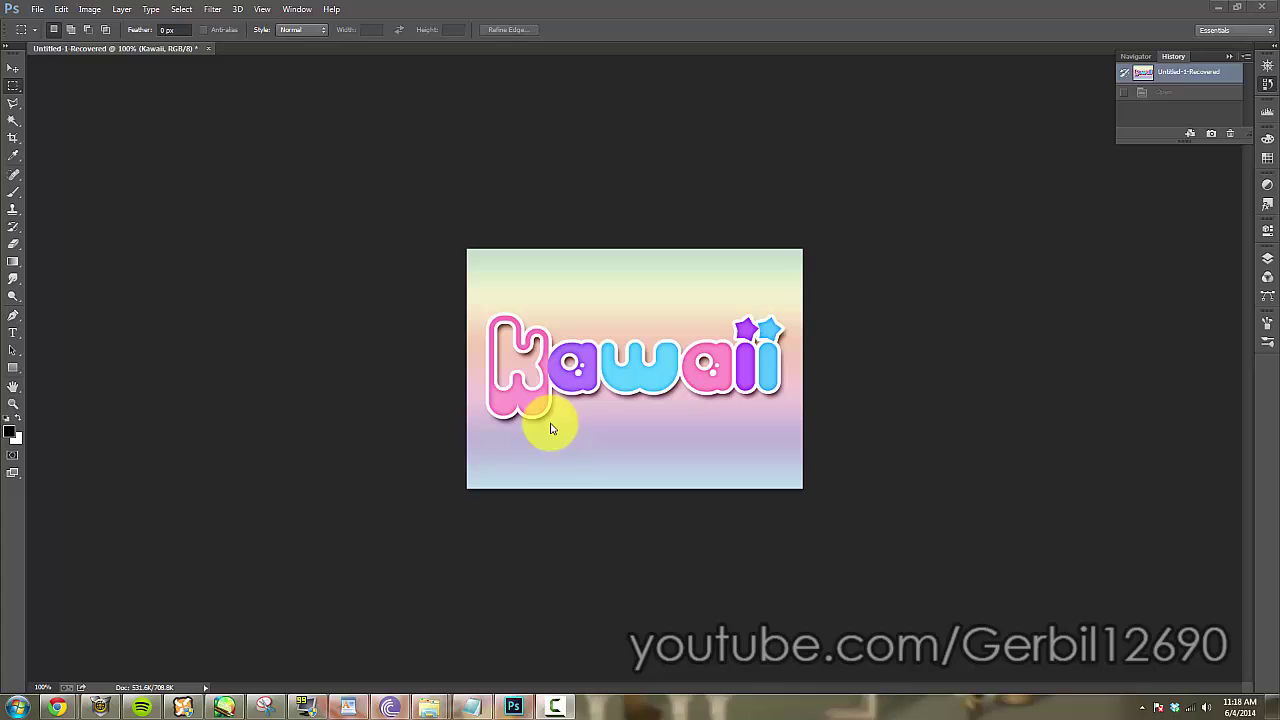
- Create a new blank document using the Default Photoshop Size preset
left_click(37, 10)
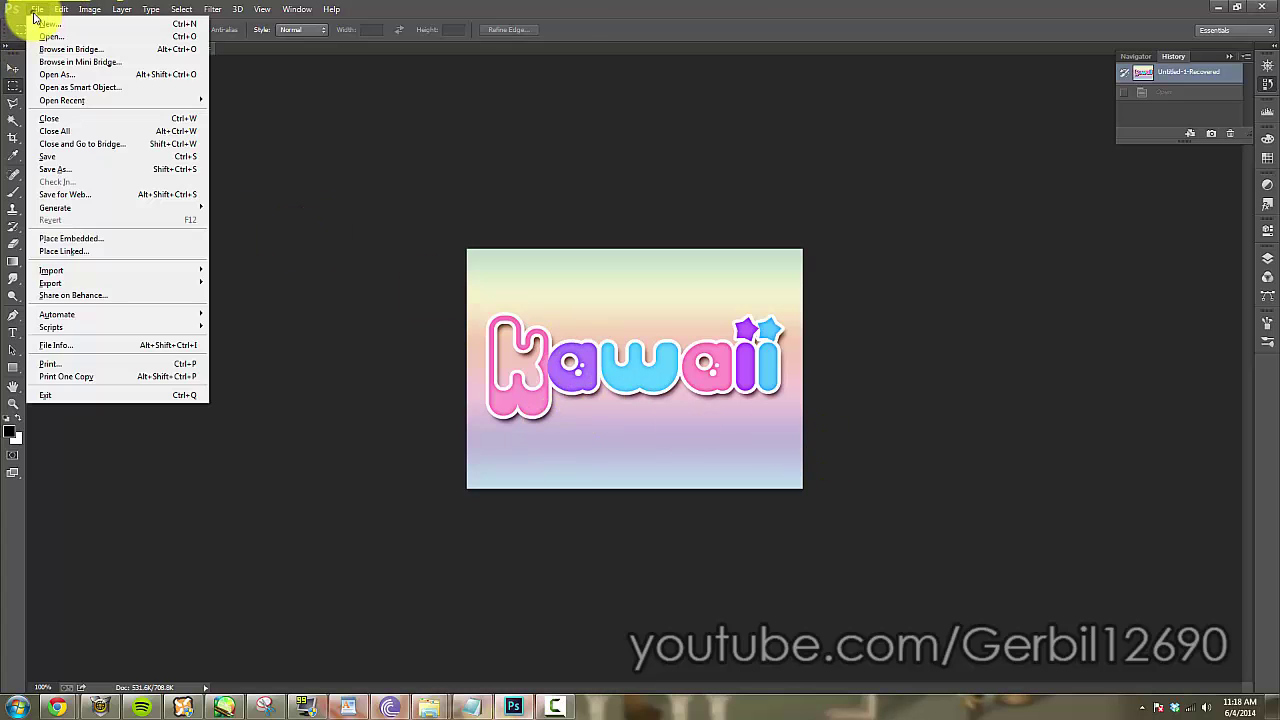
key("Escape")
key("ctrl+n")
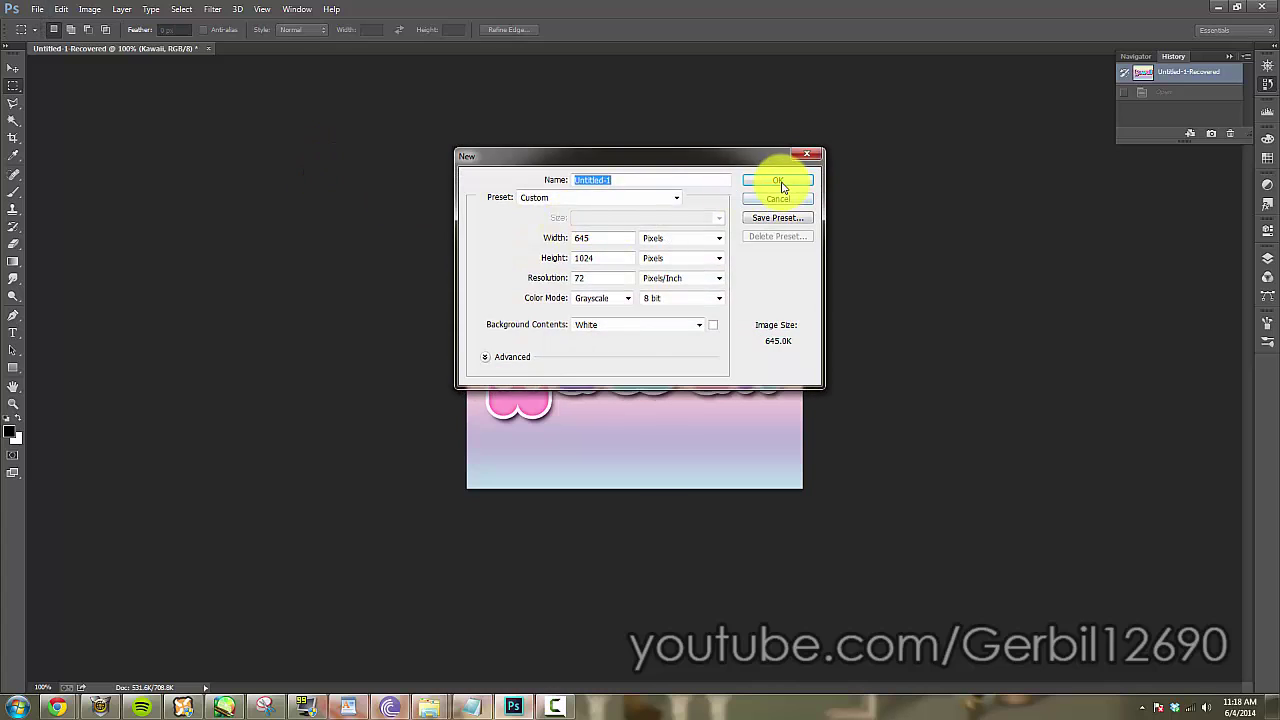
left_click(785, 180)
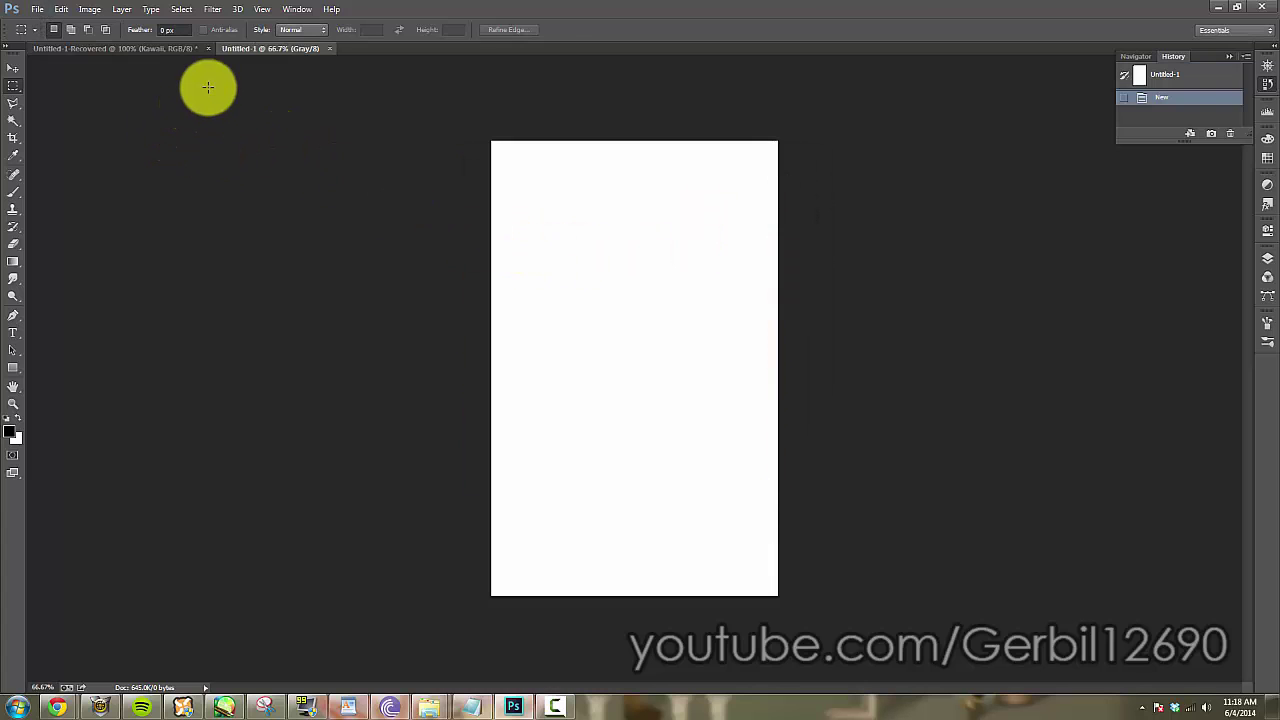
left_click(61, 10)
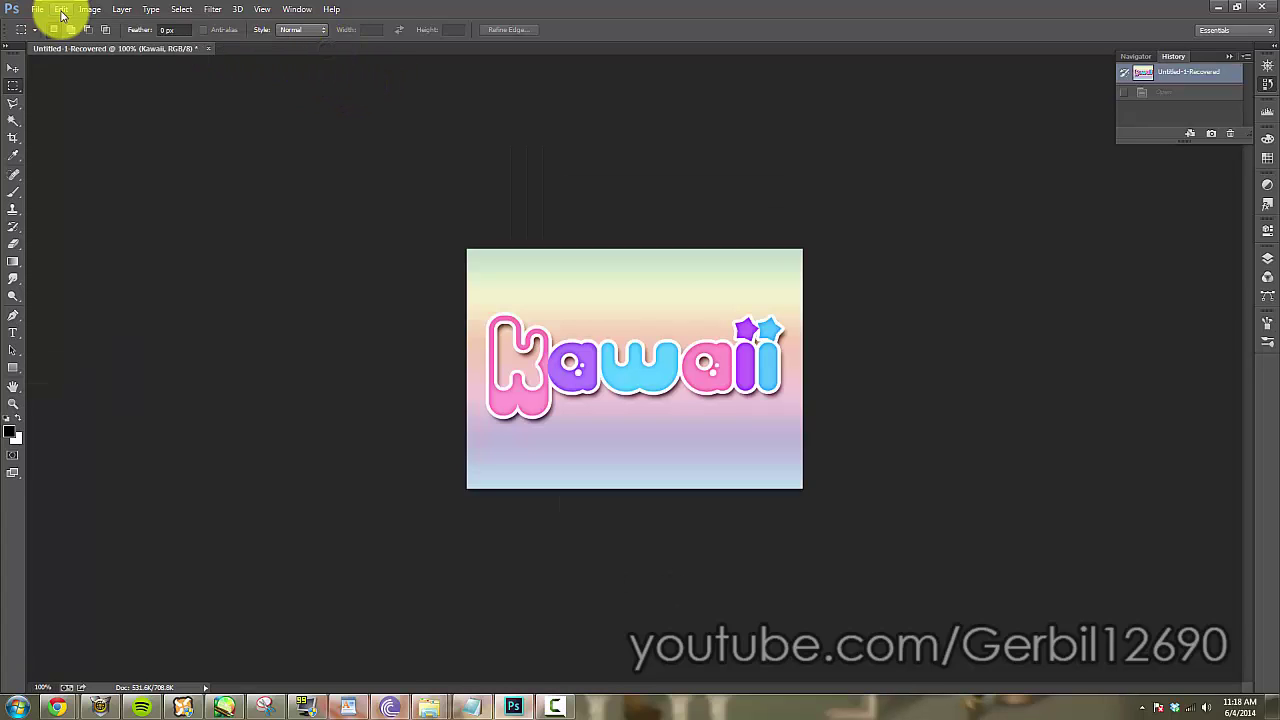
left_click(37, 9)
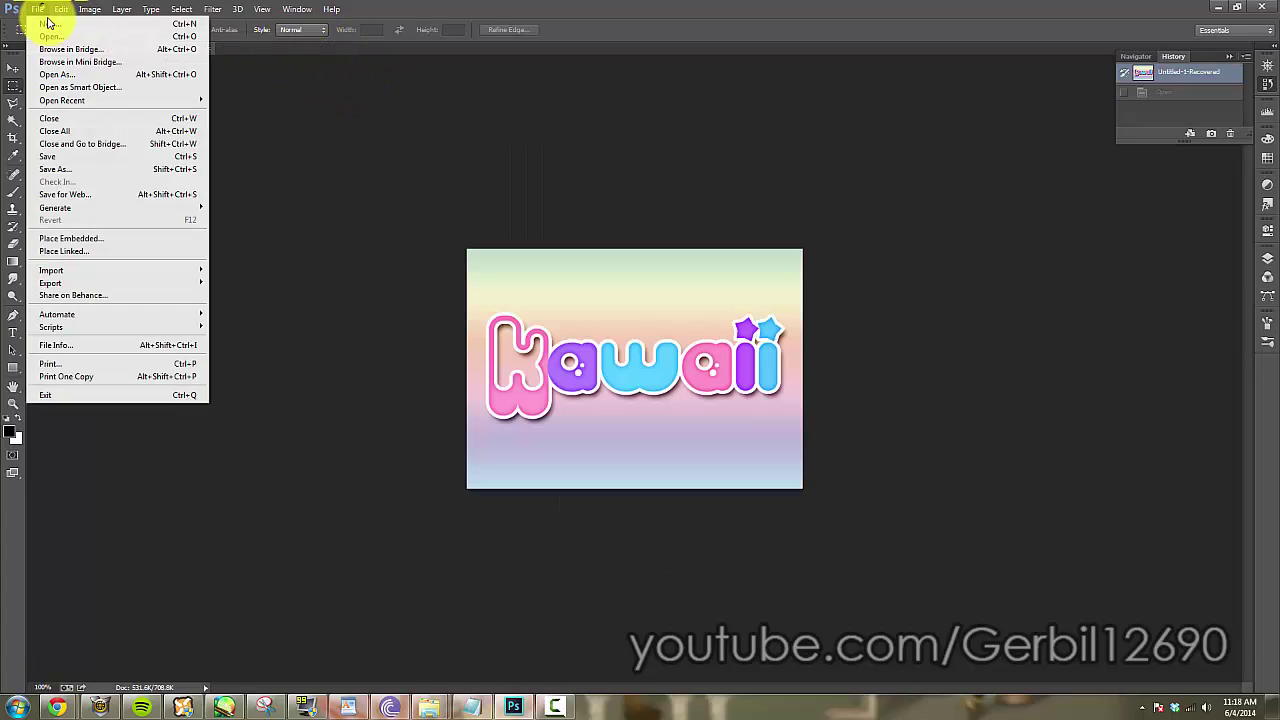
left_click(670, 197)
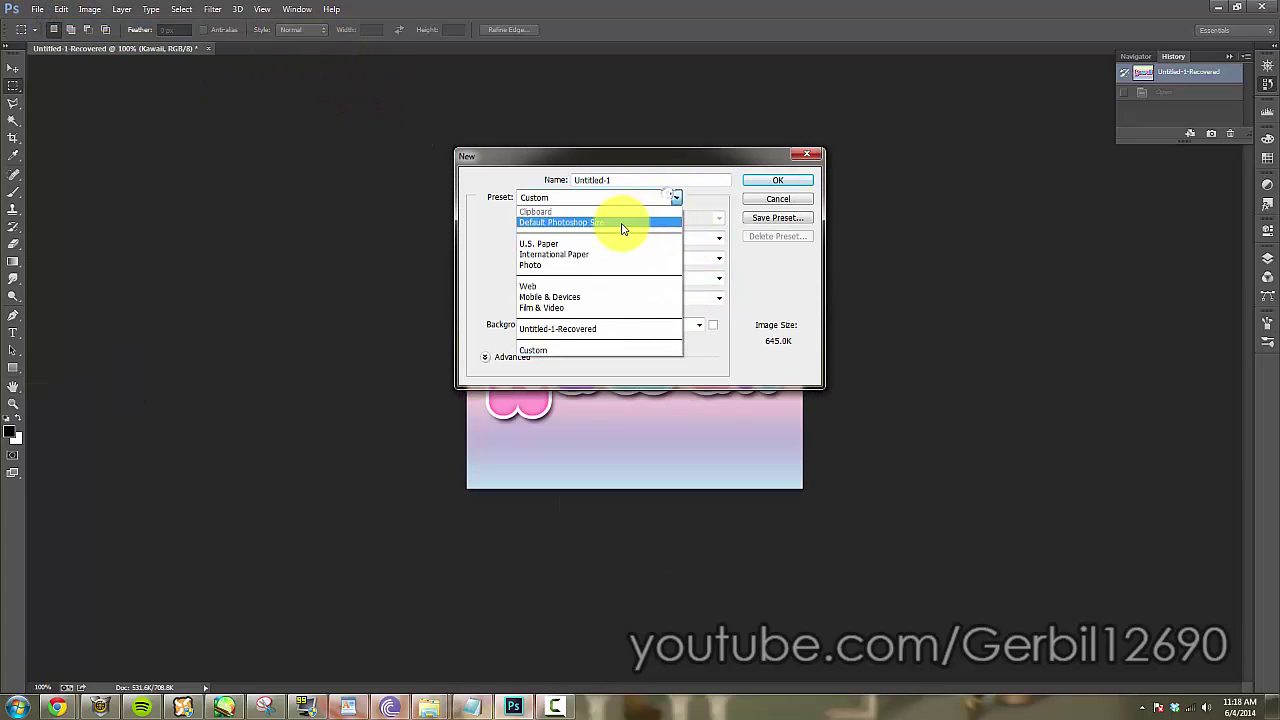
left_click(621, 222)
left_click(768, 181)
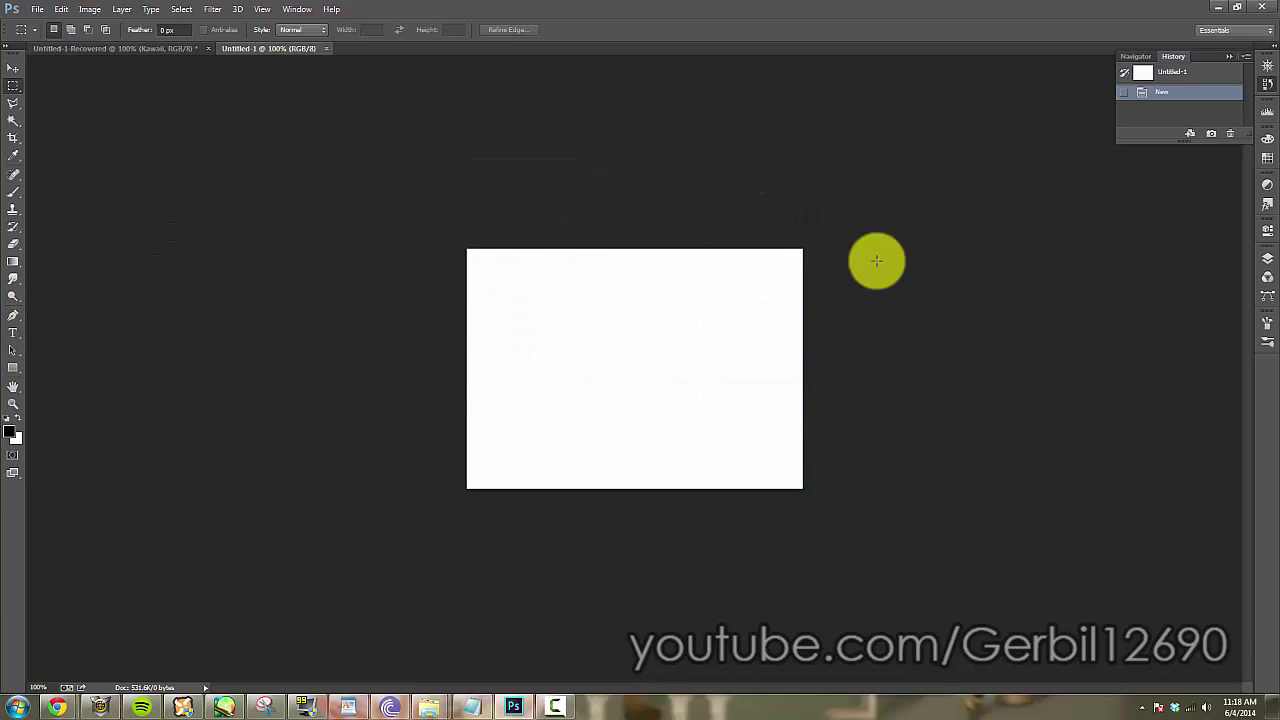
- Convert the Background into an editable Layer 0
left_click(1266, 262)
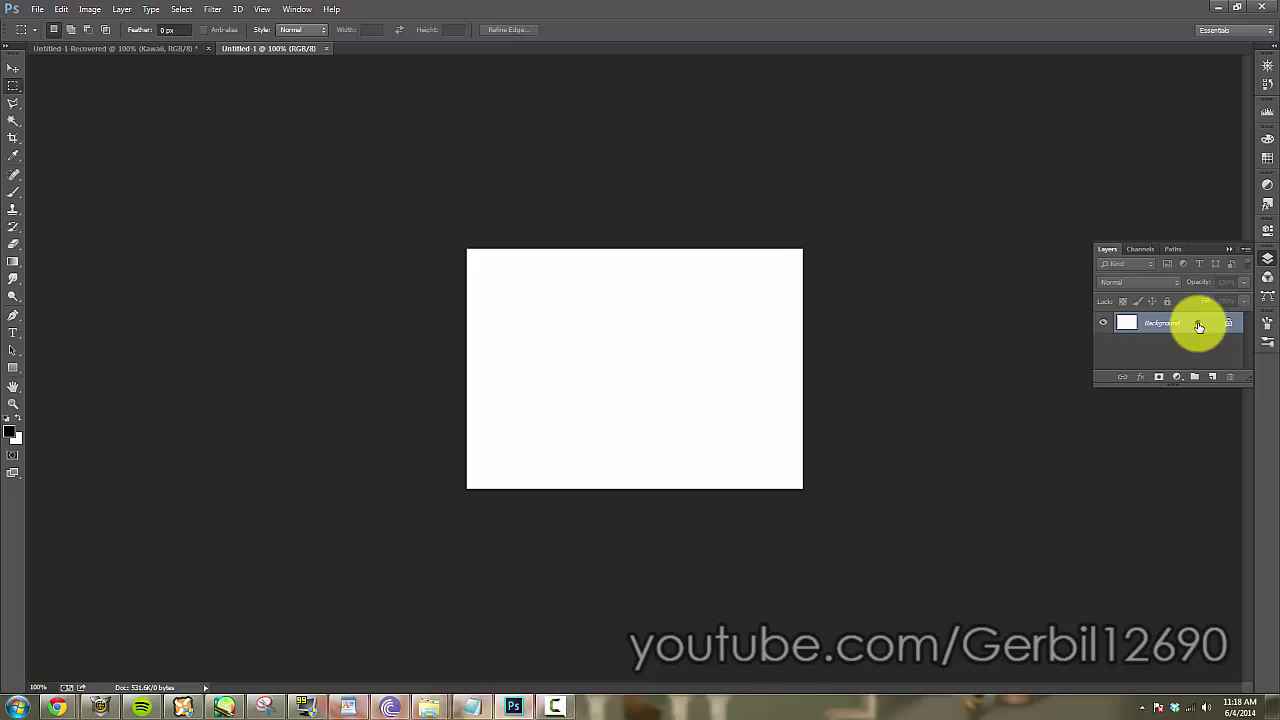
double_click(1199, 326)
left_click(768, 226)
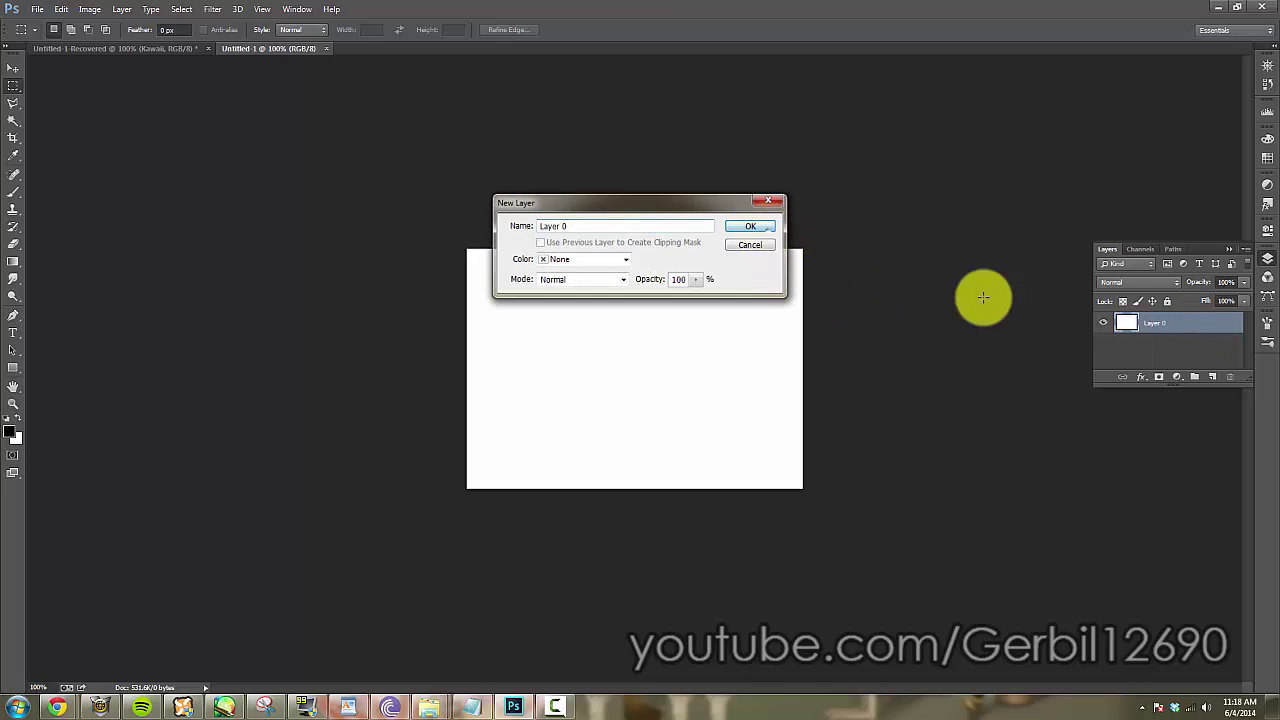
- Give Layer 0 a Light Spectrum gradient overlay from the appended Color Harmonies 1 set
double_click(1176, 324)
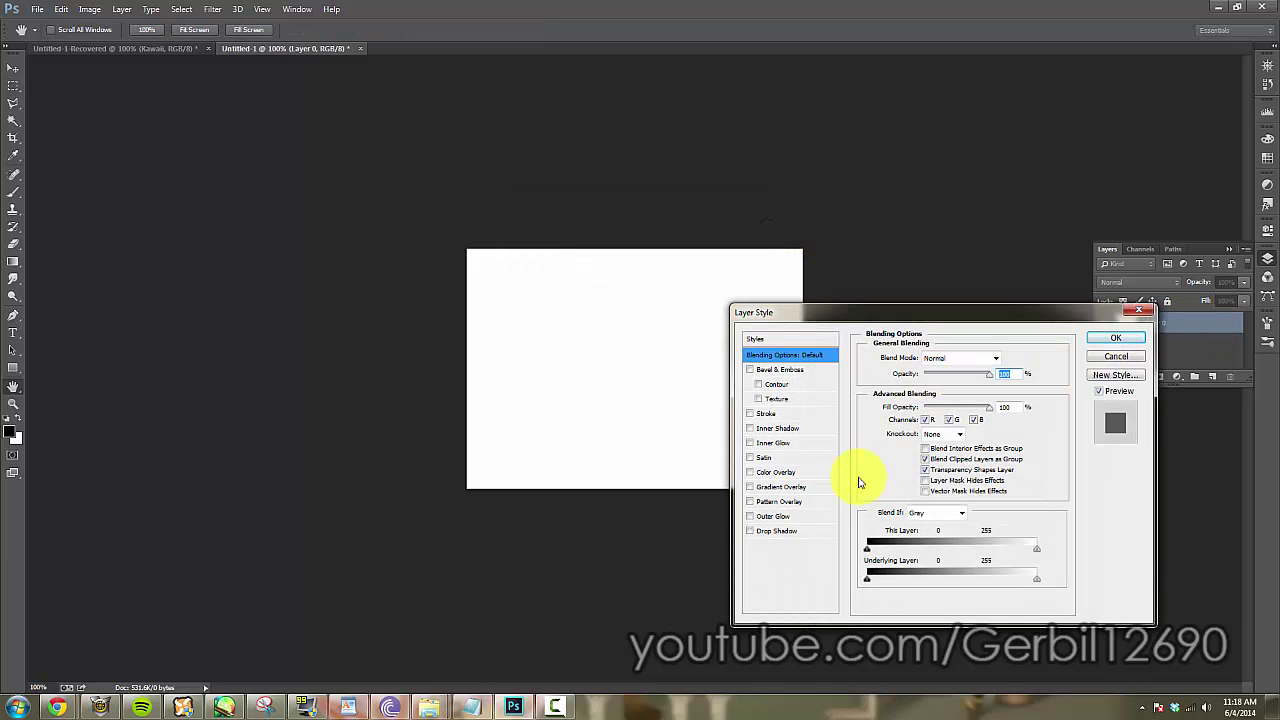
left_click(800, 487)
left_click(950, 389)
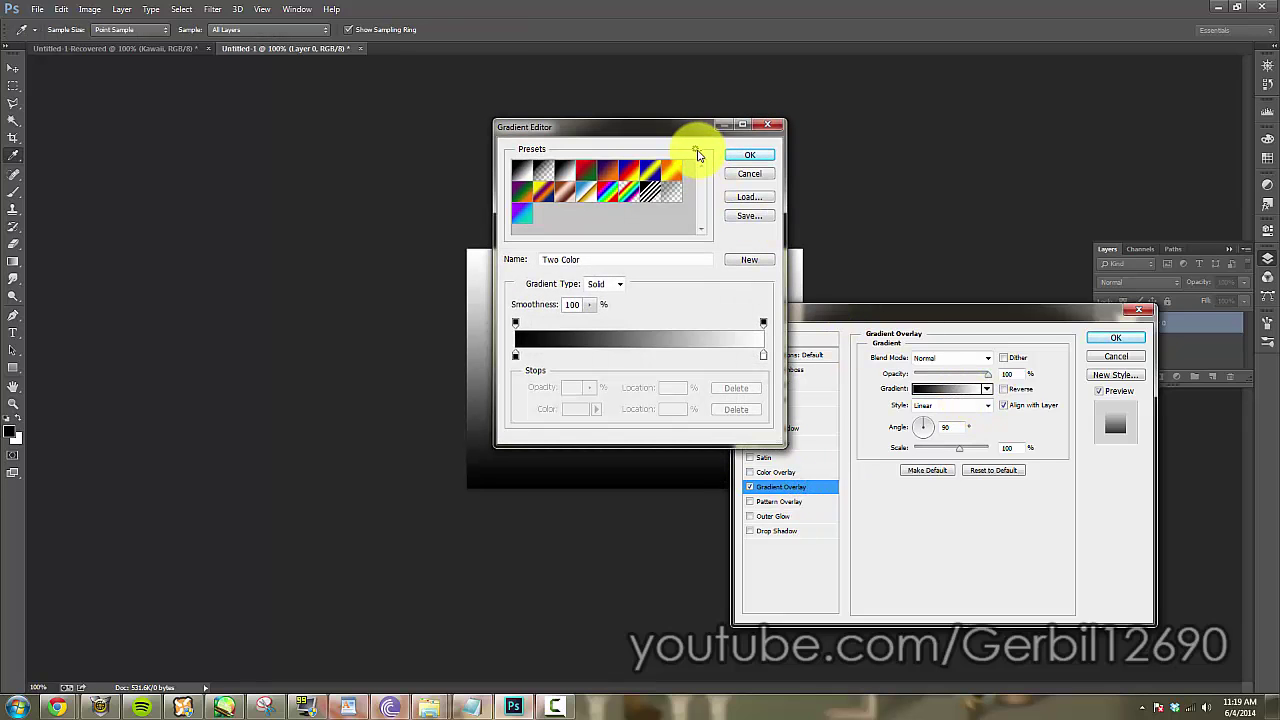
left_click(696, 150)
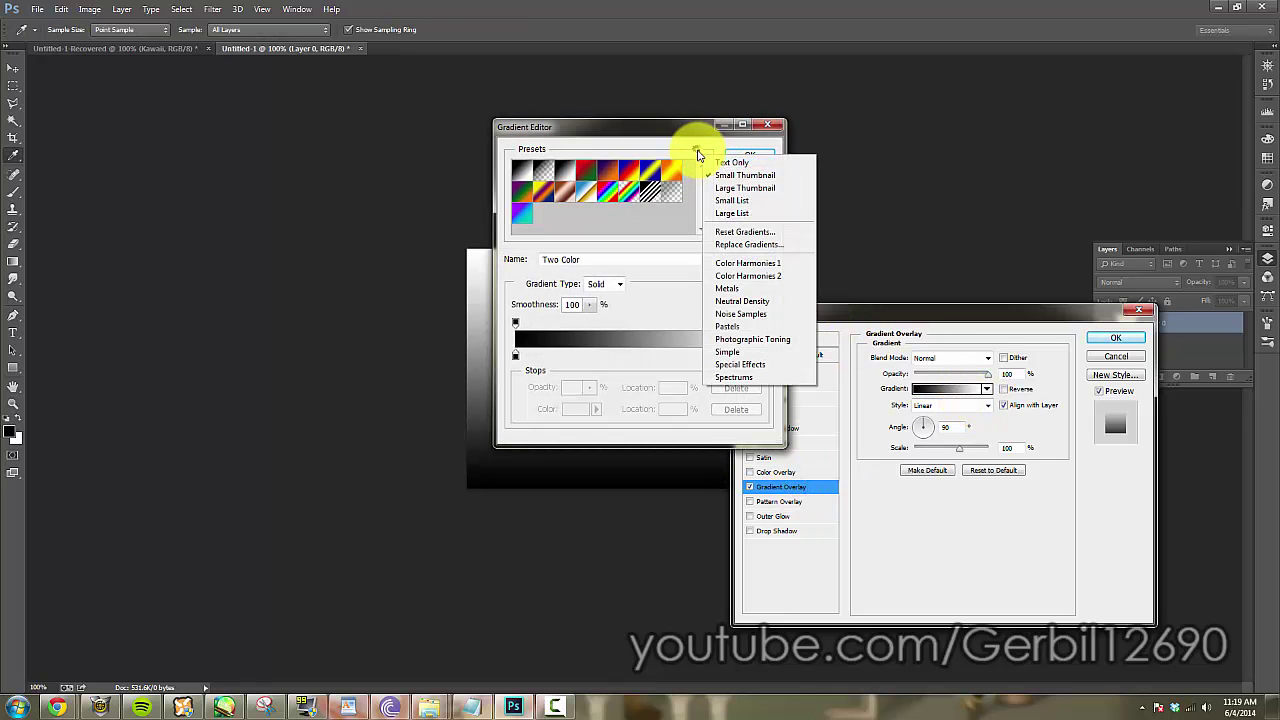
left_click(746, 263)
left_click(702, 266)
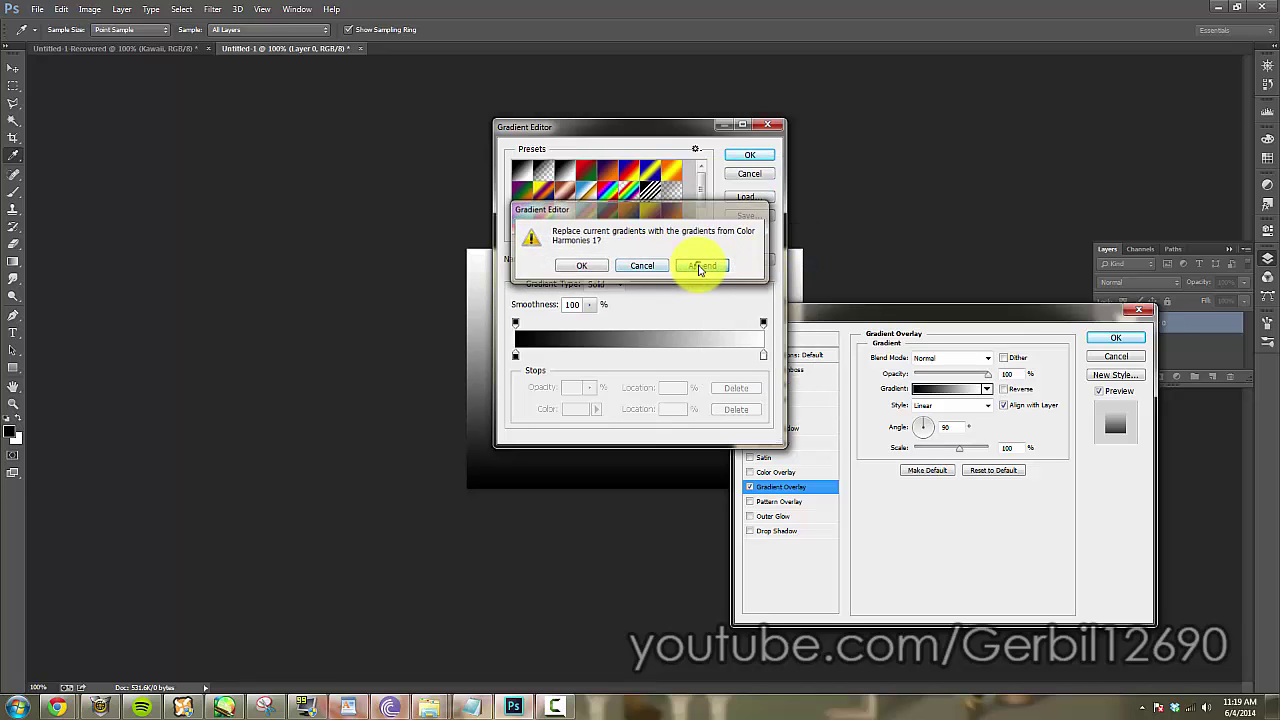
left_click(562, 212)
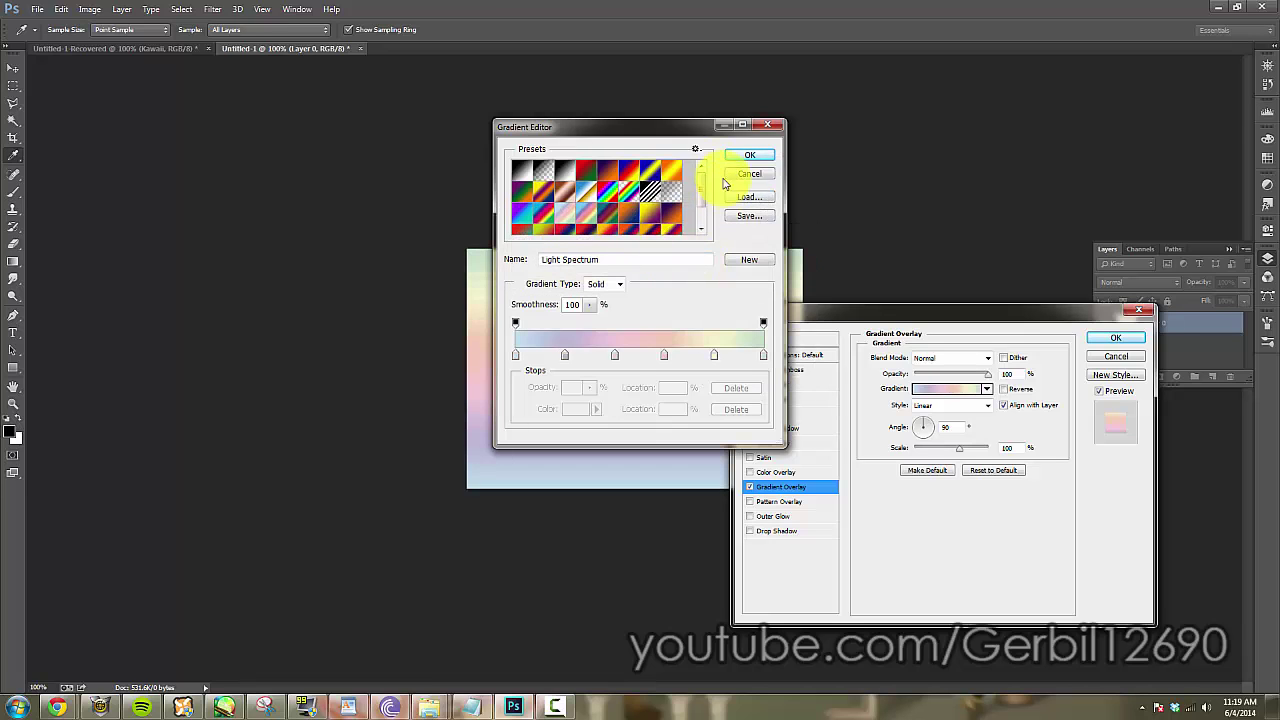
left_click(745, 156)
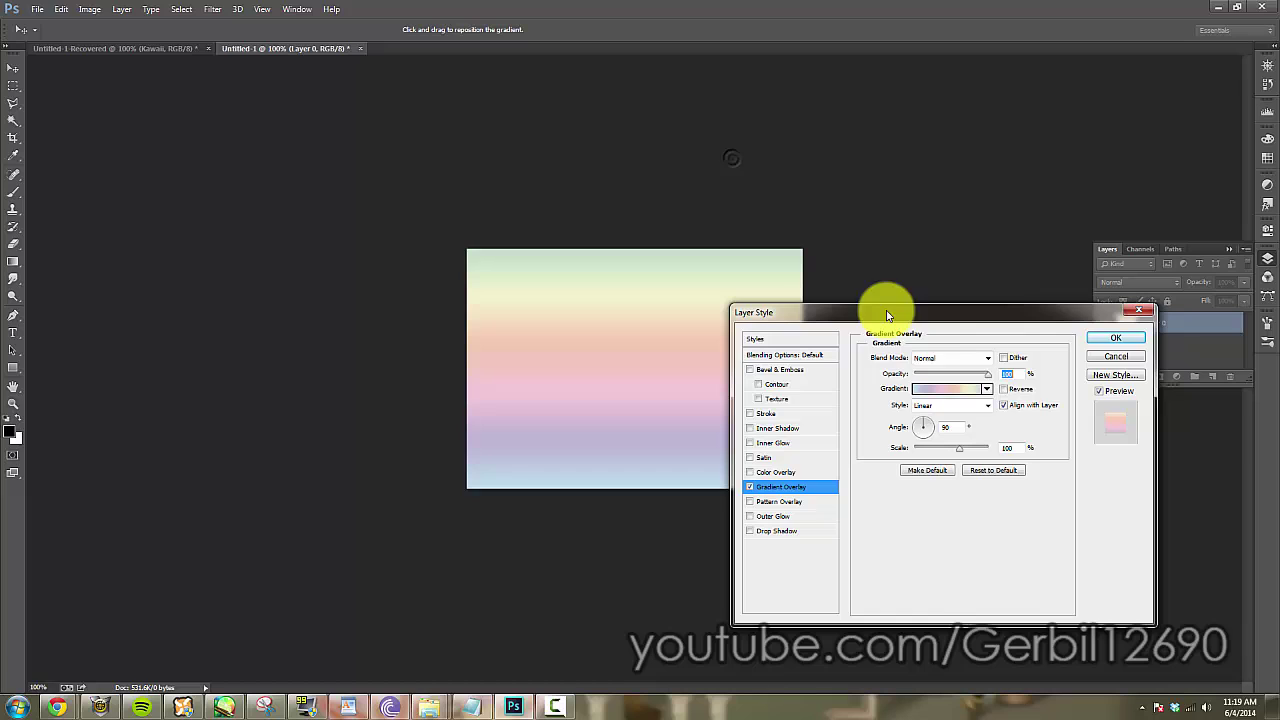
left_click(1114, 340)
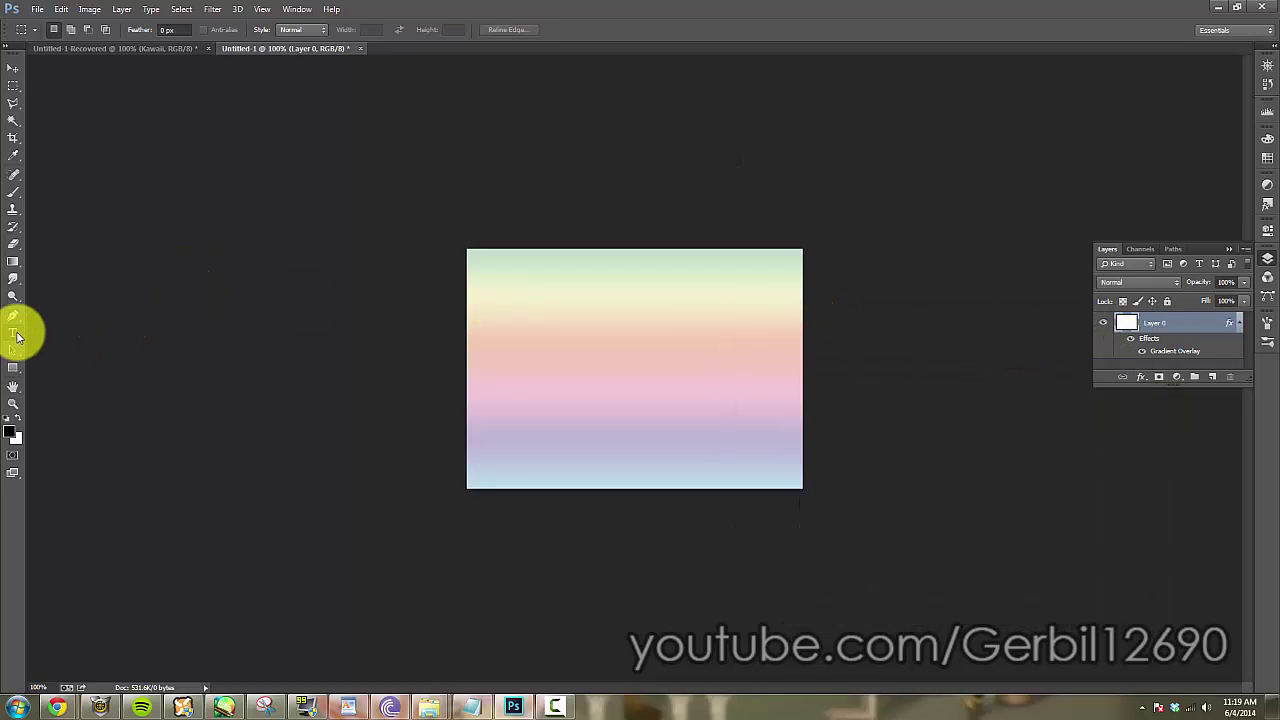
- Set the Horizontal Type tool's font to Kinkee
left_click(13, 332)
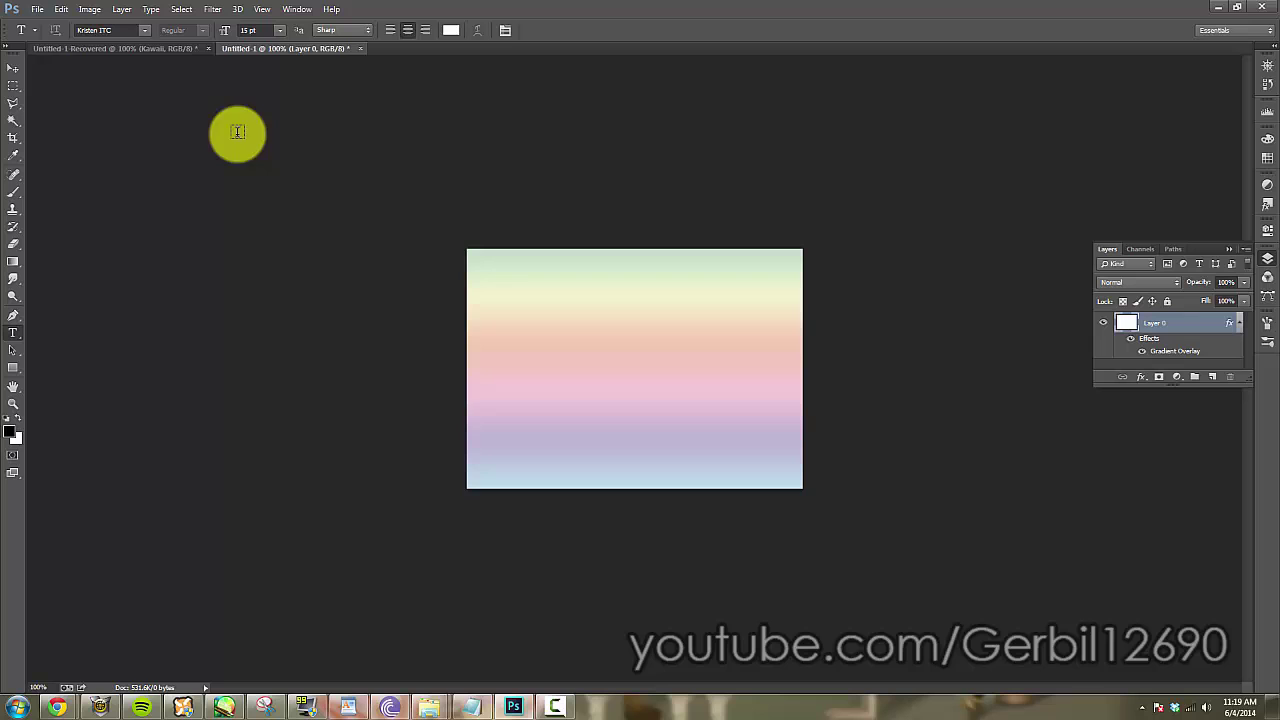
left_click(144, 31)
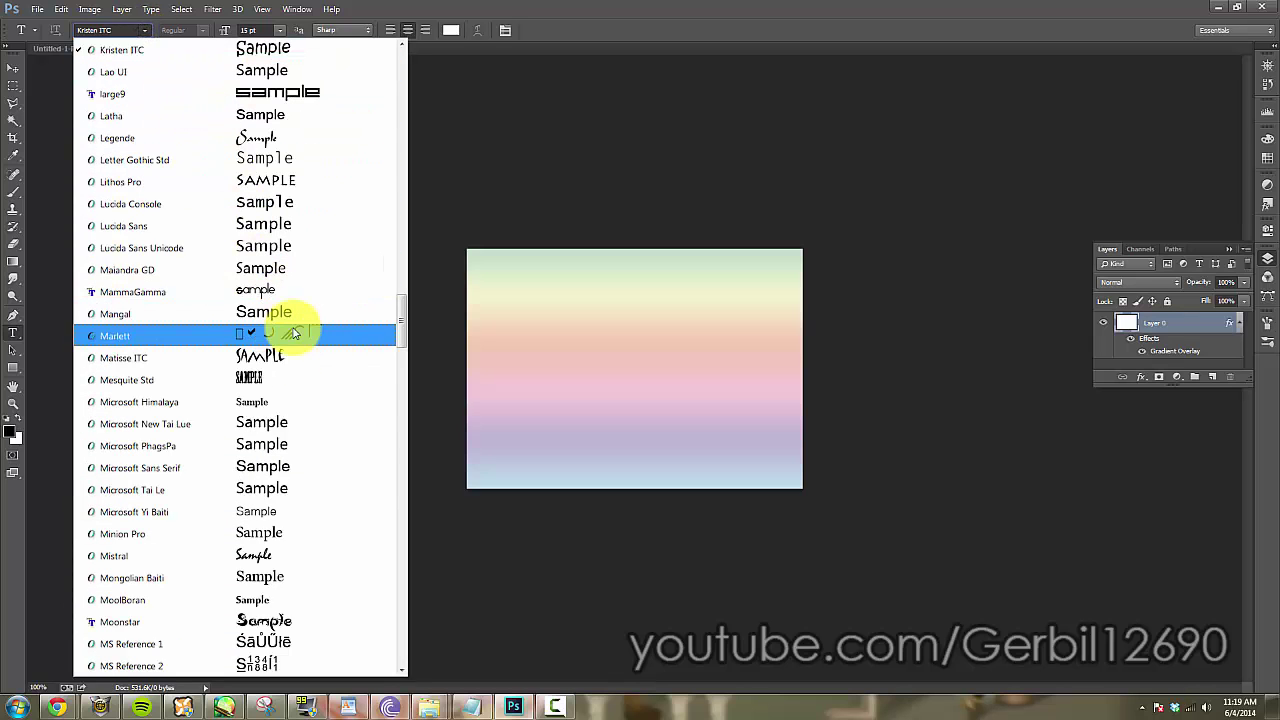
scroll(329, 397, "up", 1)
scroll(329, 397, "up", 2)
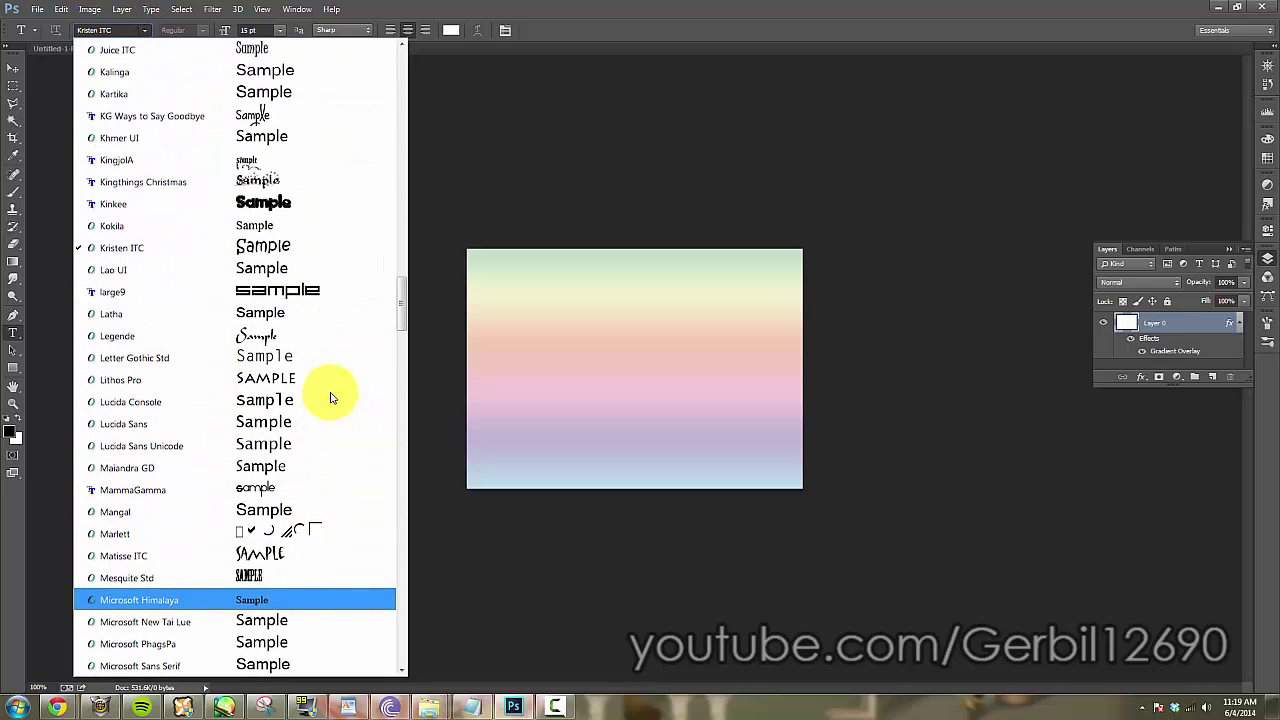
scroll(331, 397, "up", 1)
scroll(331, 397, "up", 1)
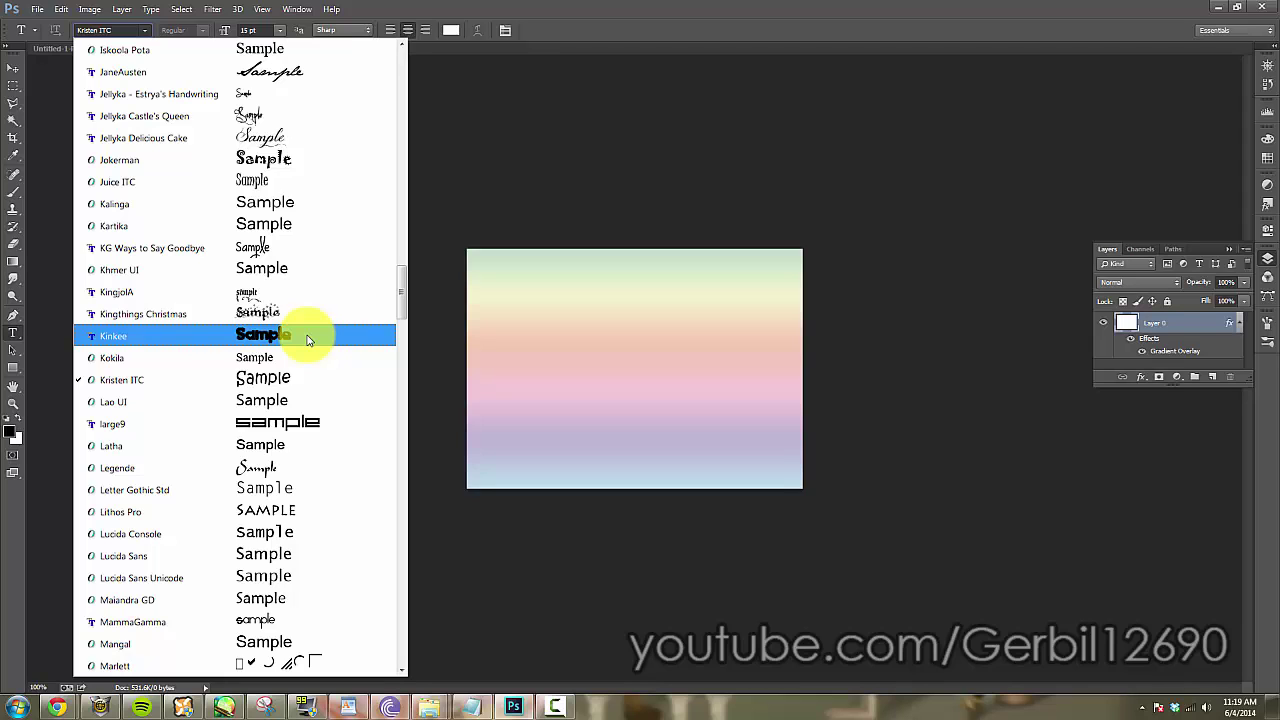
left_click(307, 340)
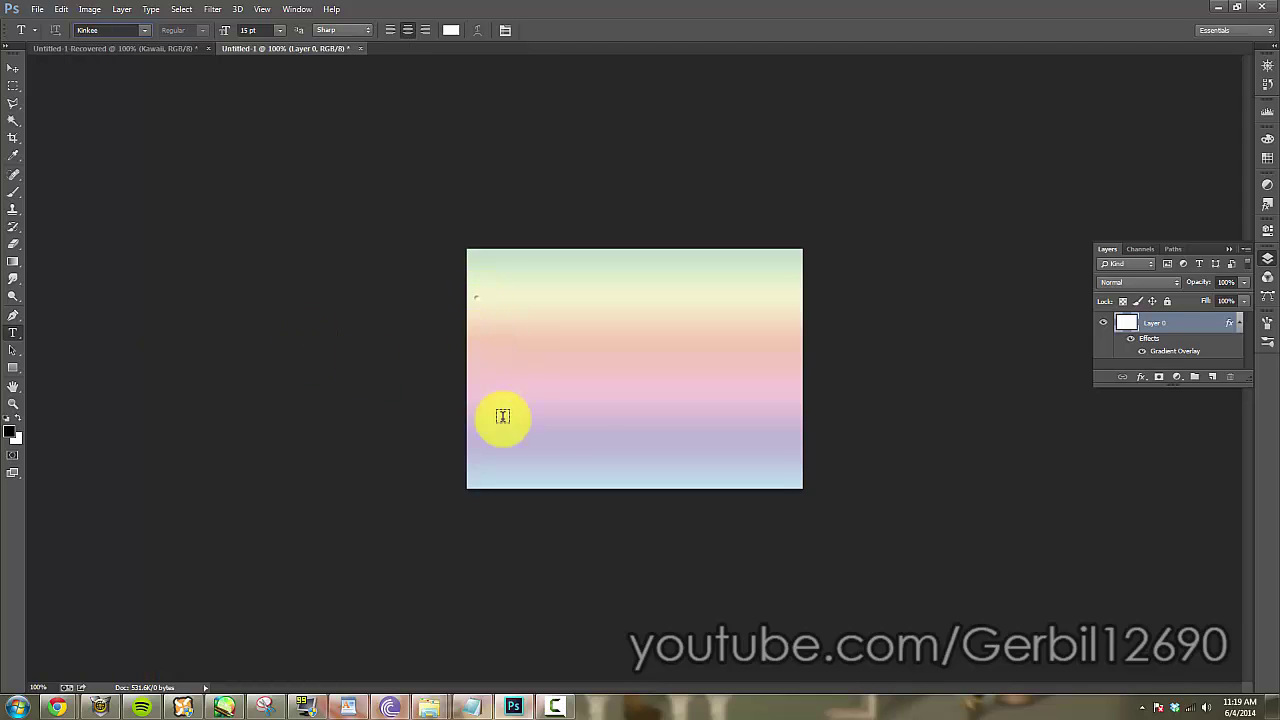
- Type 'Kawaii' in a text box across the canvas and set it to 72 pt
left_click_drag(476, 297, 796, 432)
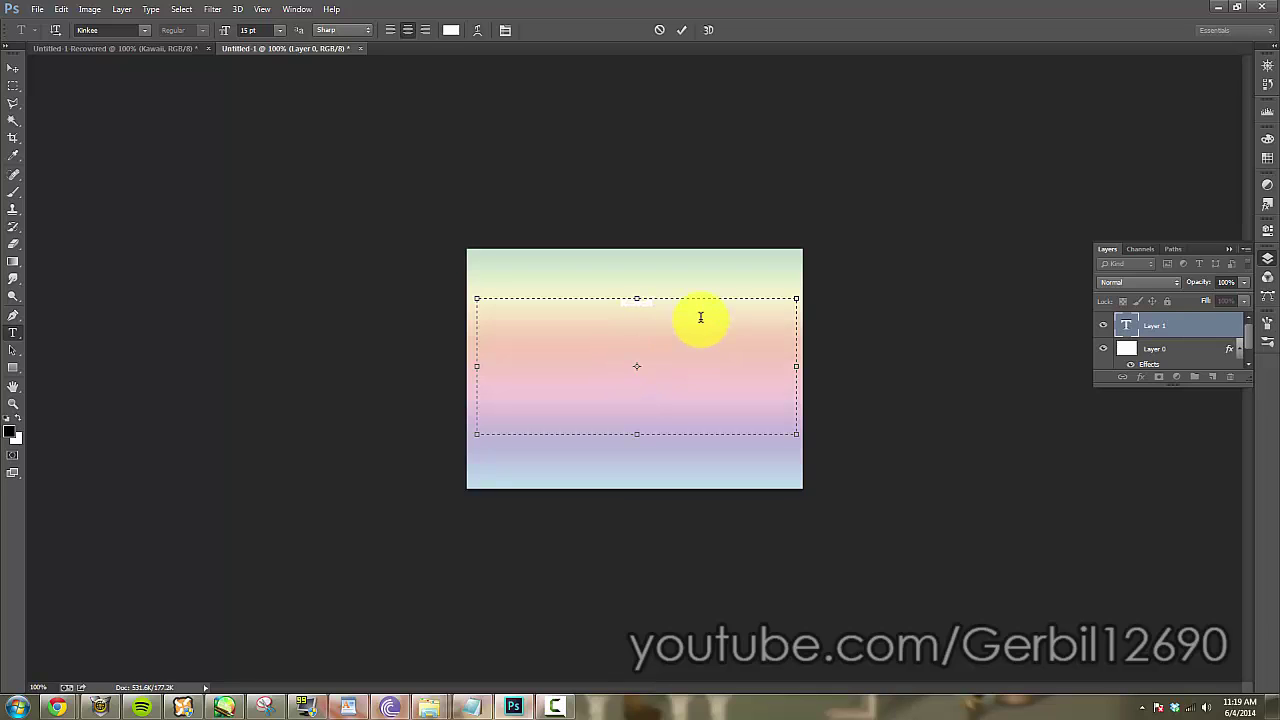
left_click_drag(700, 312, 590, 306)
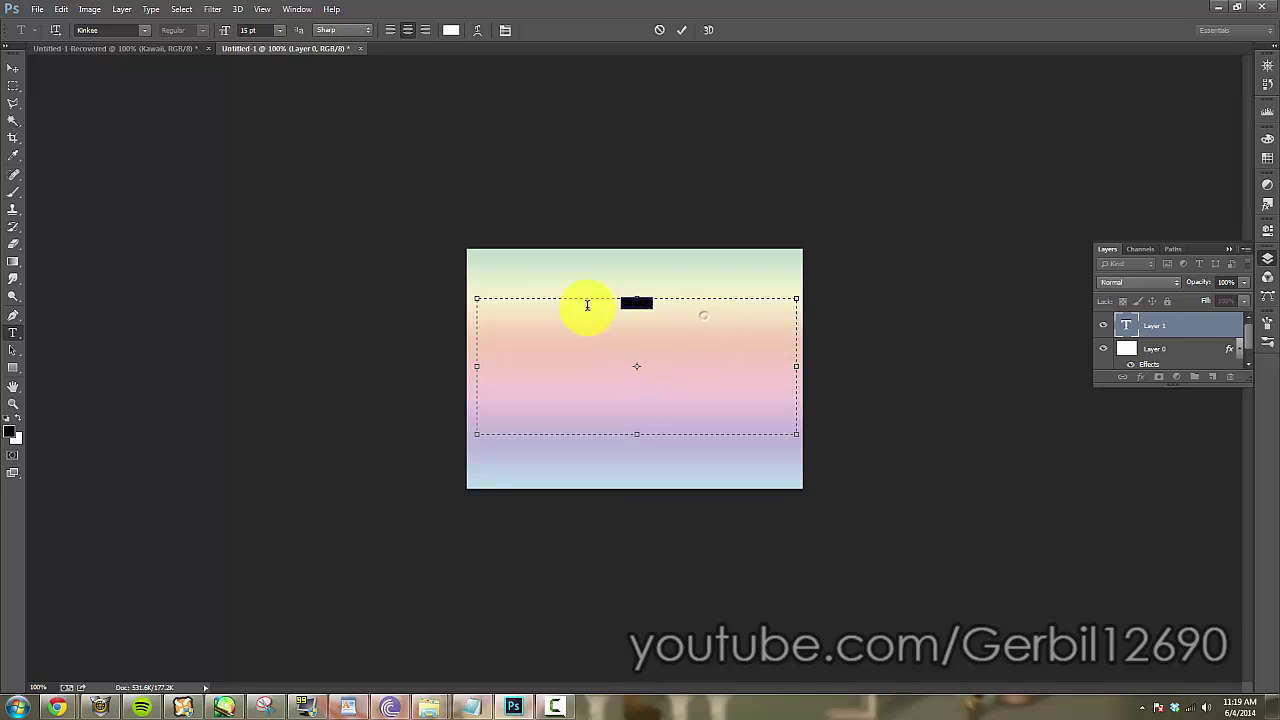
left_click(281, 30)
left_click(295, 255)
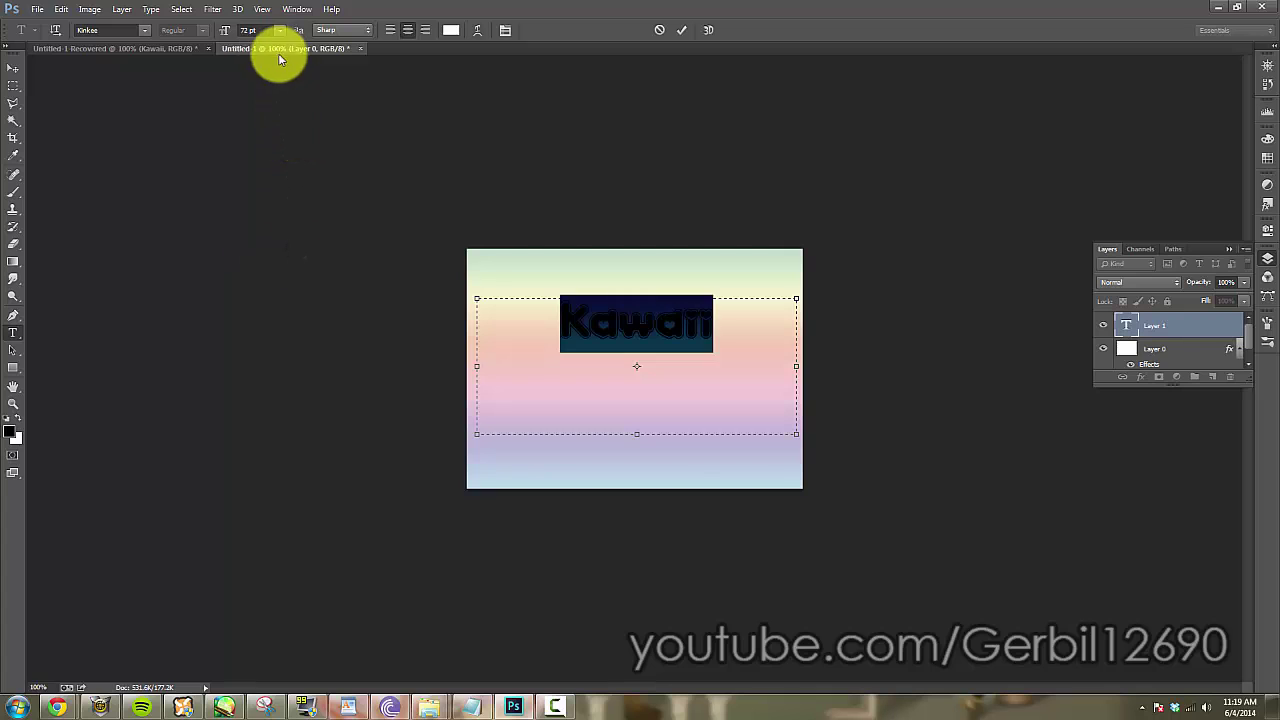
- Increase the font size until Kawaii fills nearly the full canvas width
scroll(267, 29, "up", 10)
scroll(267, 29, "up", 10)
scroll(267, 29, "up", 10)
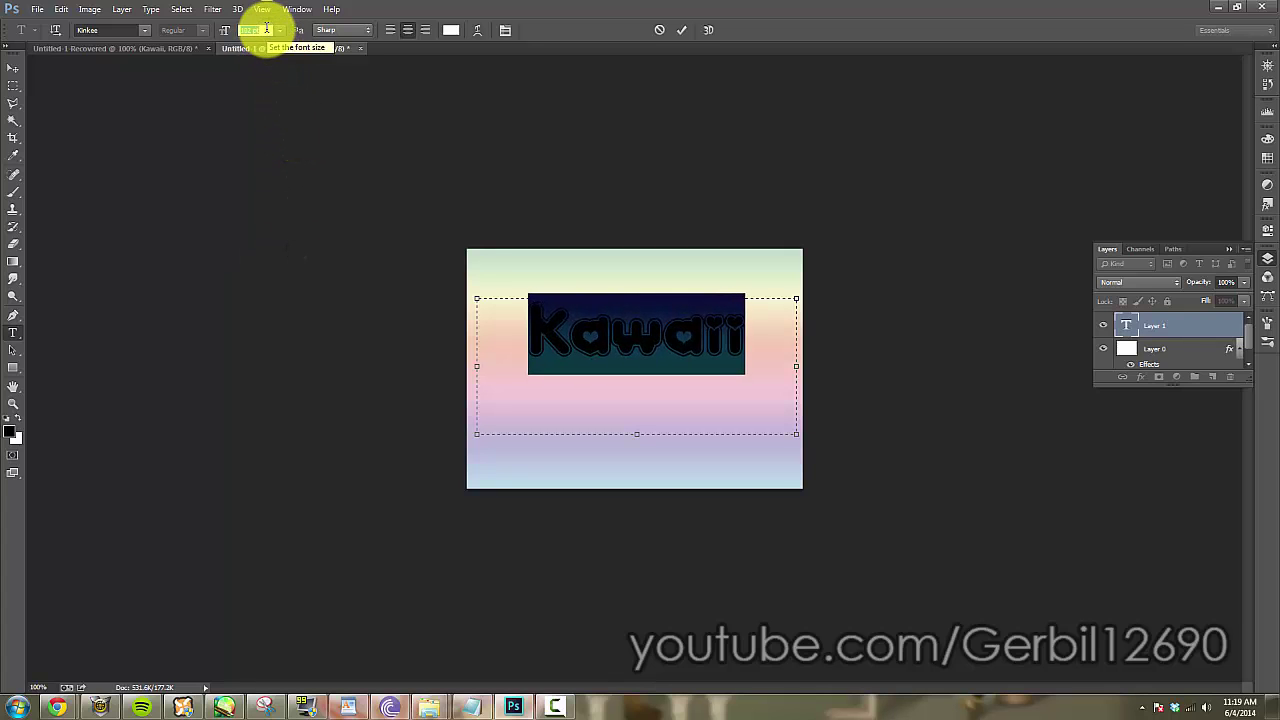
scroll(267, 29, "up", 9)
scroll(267, 29, "up", 8)
scroll(267, 29, "up", 8)
scroll(267, 29, "up", 8)
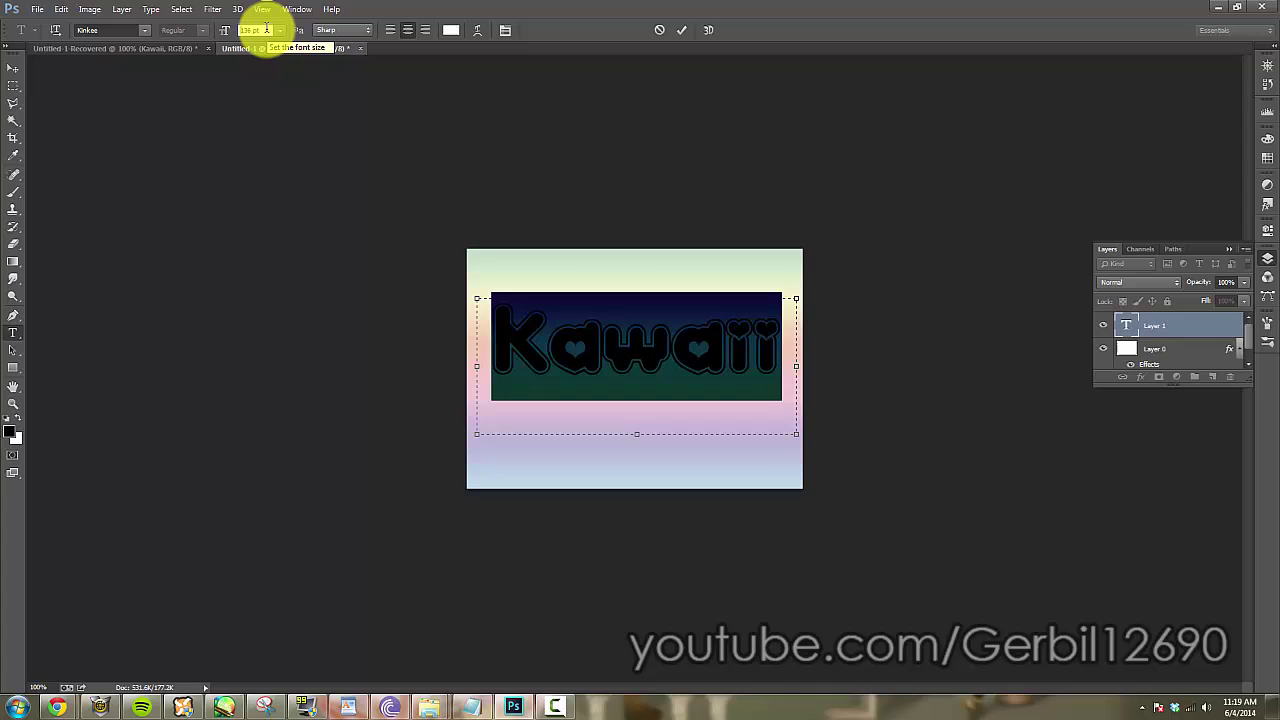
scroll(267, 29, "up", 8)
scroll(267, 29, "up", 2)
scroll(267, 29, "up", 1)
scroll(267, 29, "up", 1)
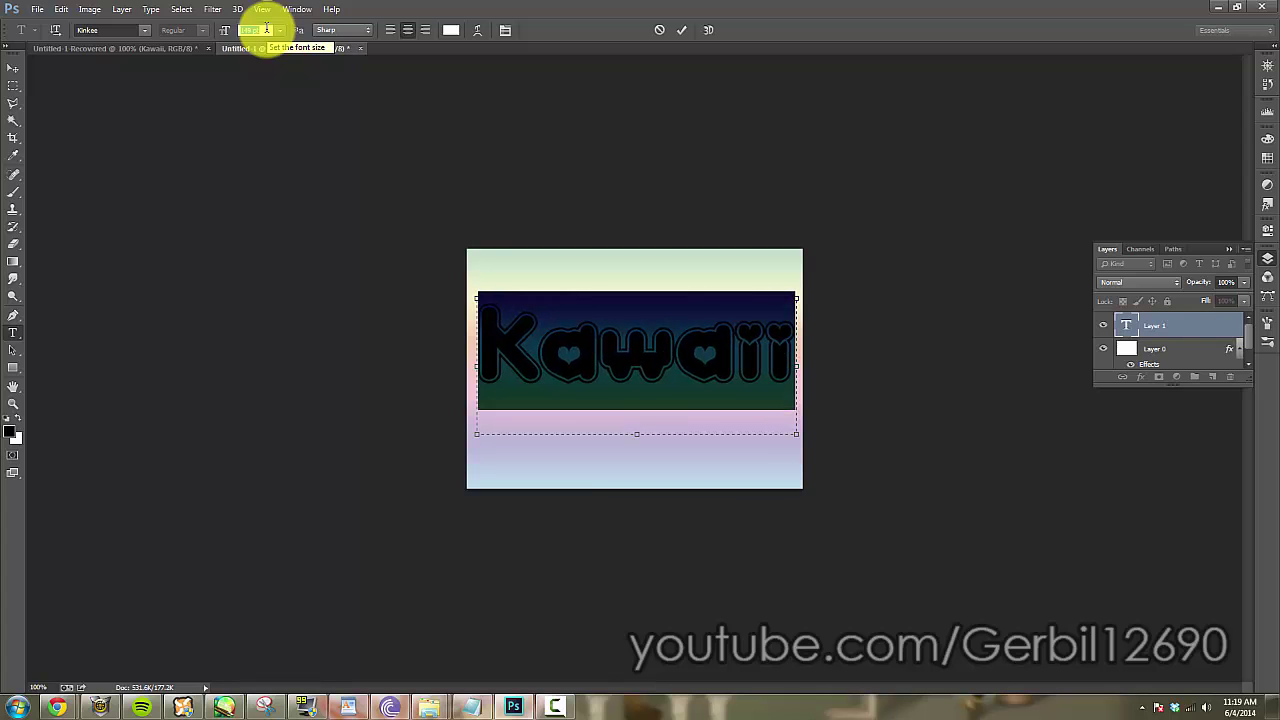
- Nudge the Kawaii text slightly lower, then select its letter K
left_click(13, 67)
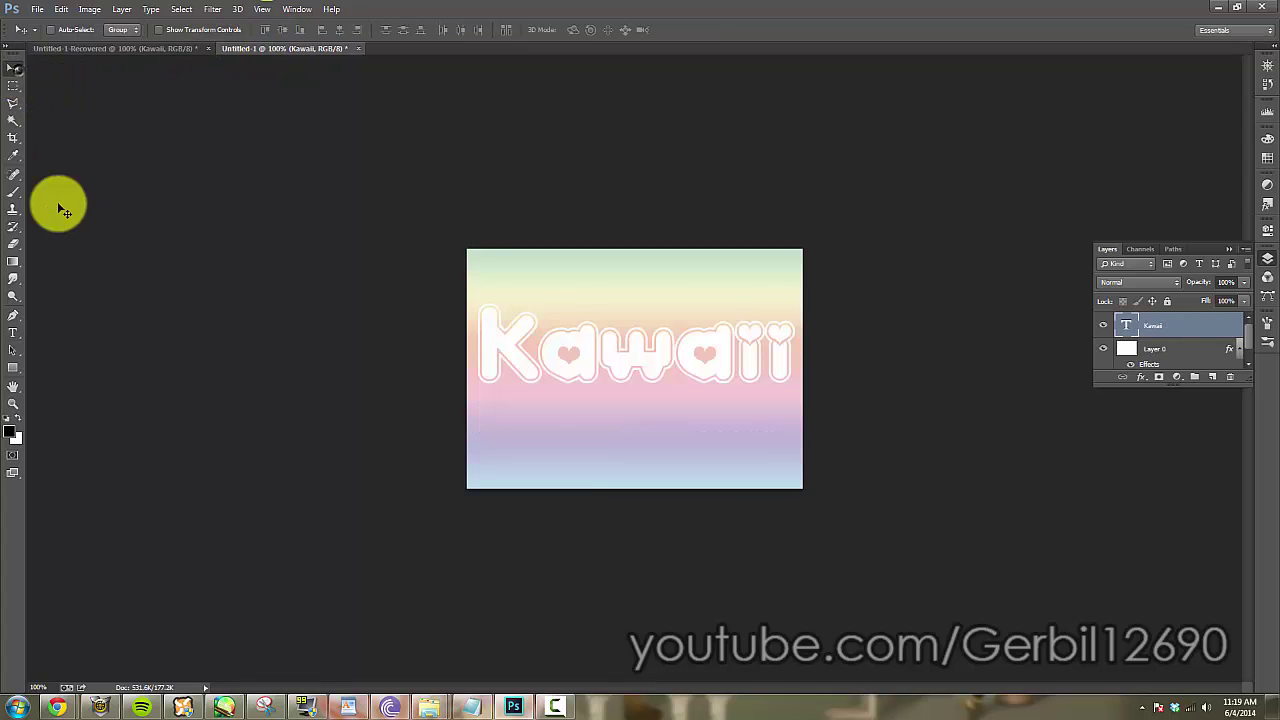
left_click_drag(634, 363, 633, 375)
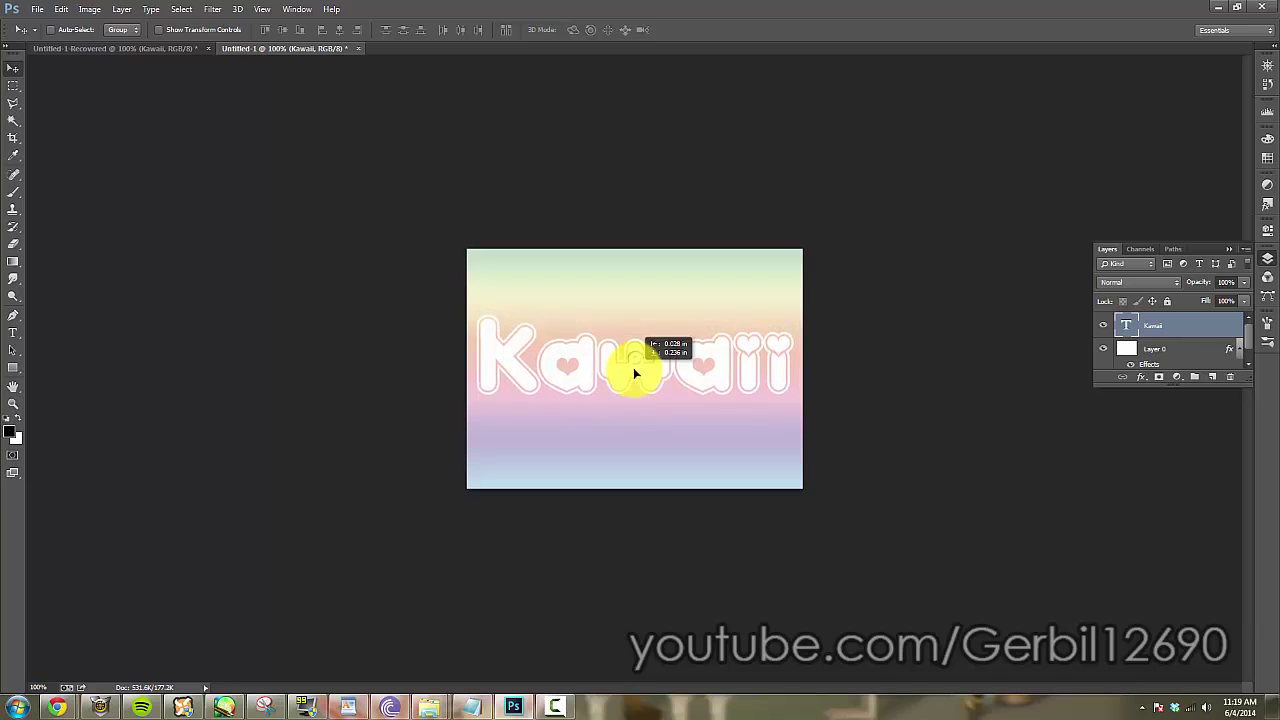
left_click(13, 332)
left_click_drag(524, 353, 498, 351)
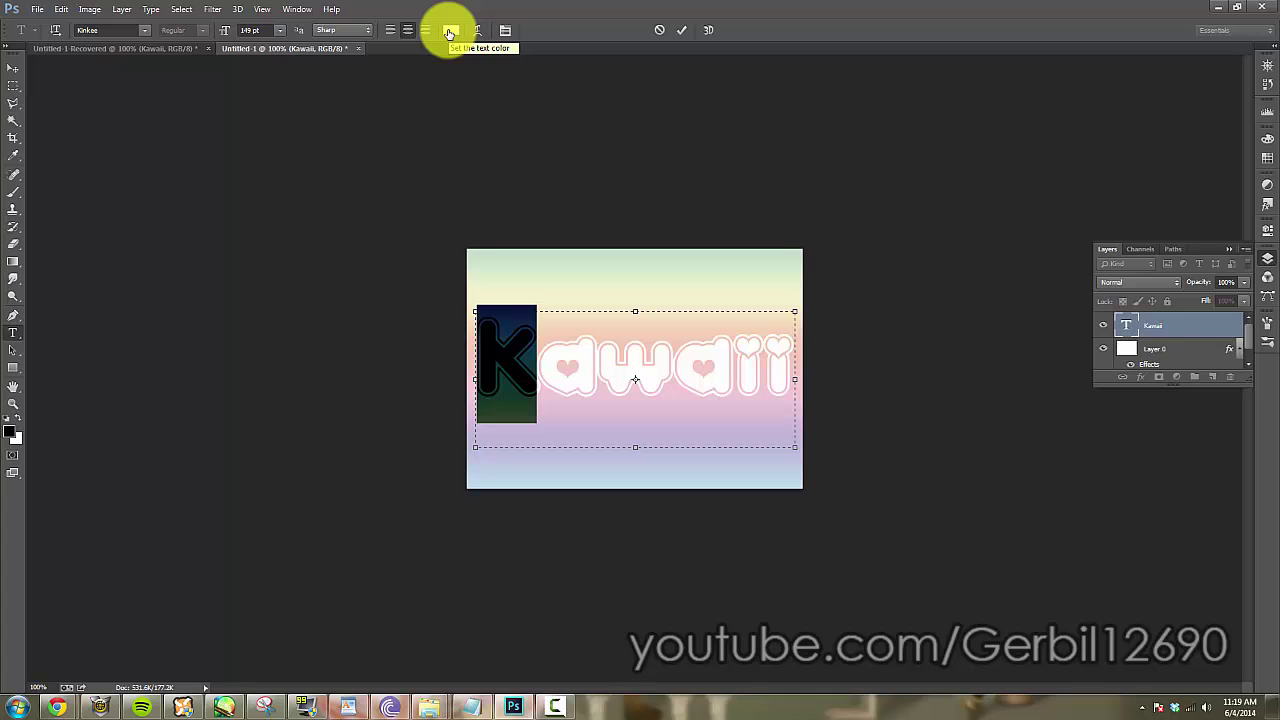
- Color the K light pink and the first a light purple
left_click(449, 33)
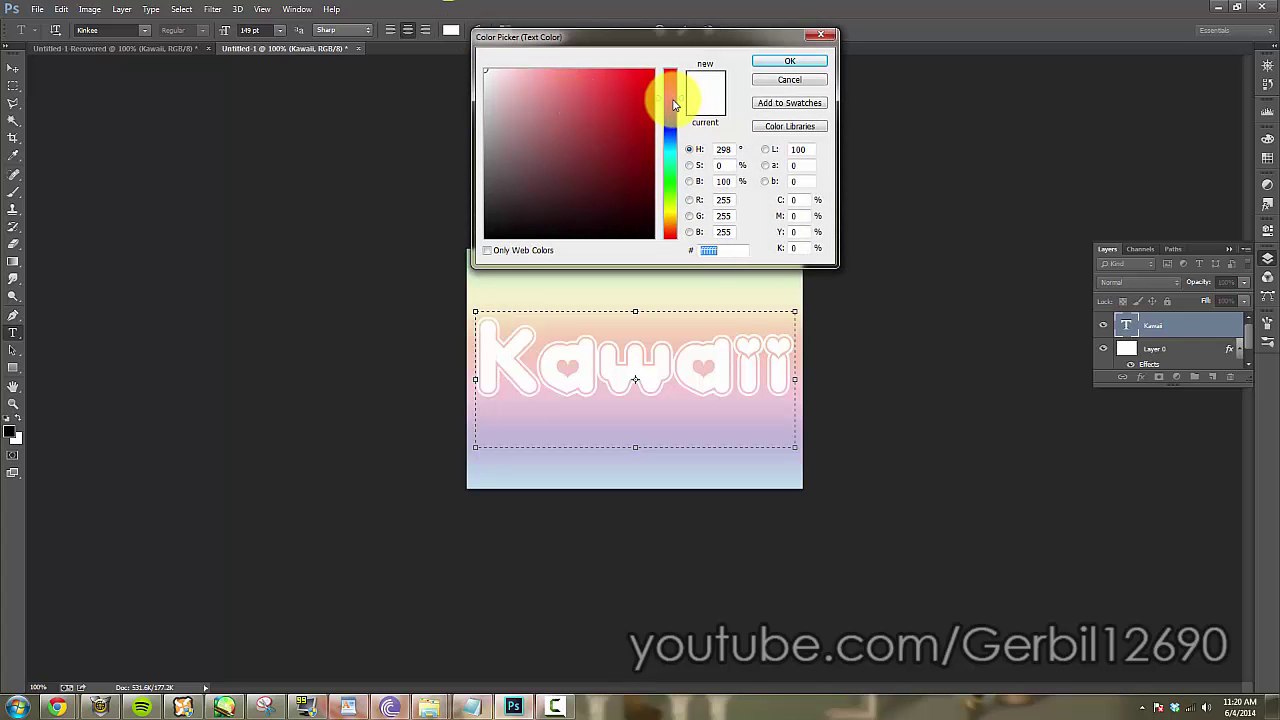
left_click_drag(673, 104, 673, 82)
left_click(529, 72)
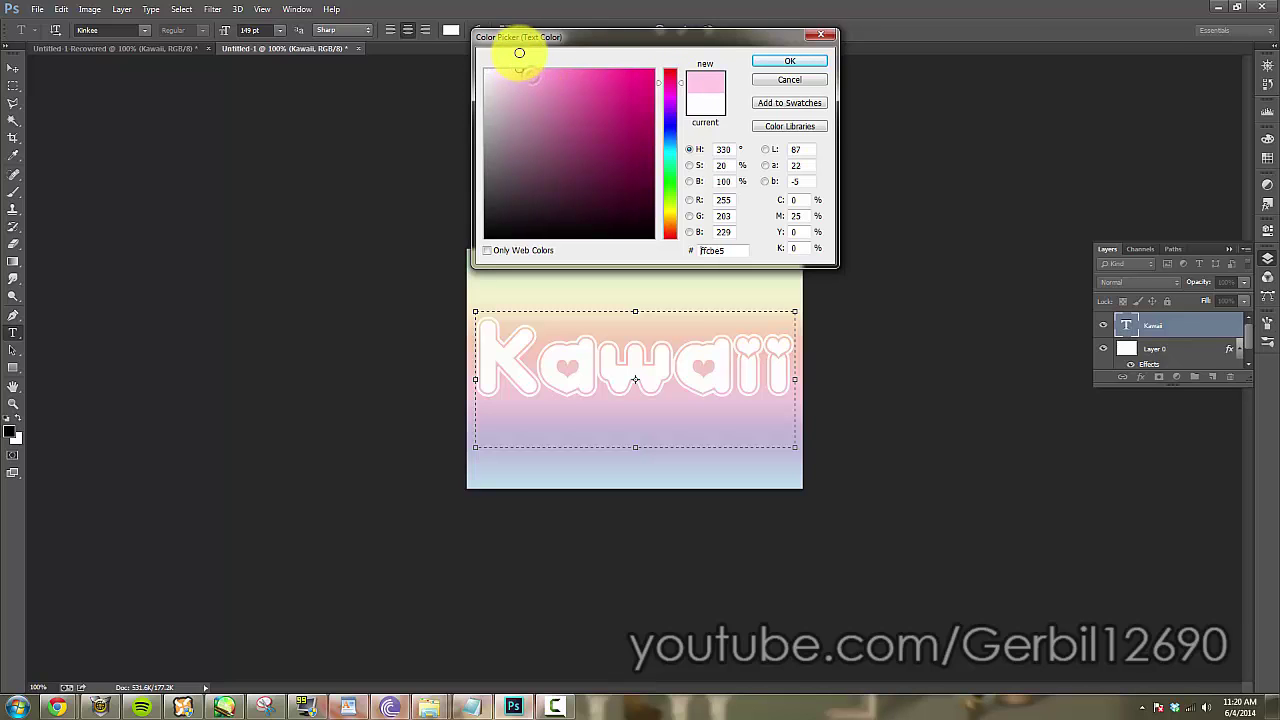
left_click(758, 61)
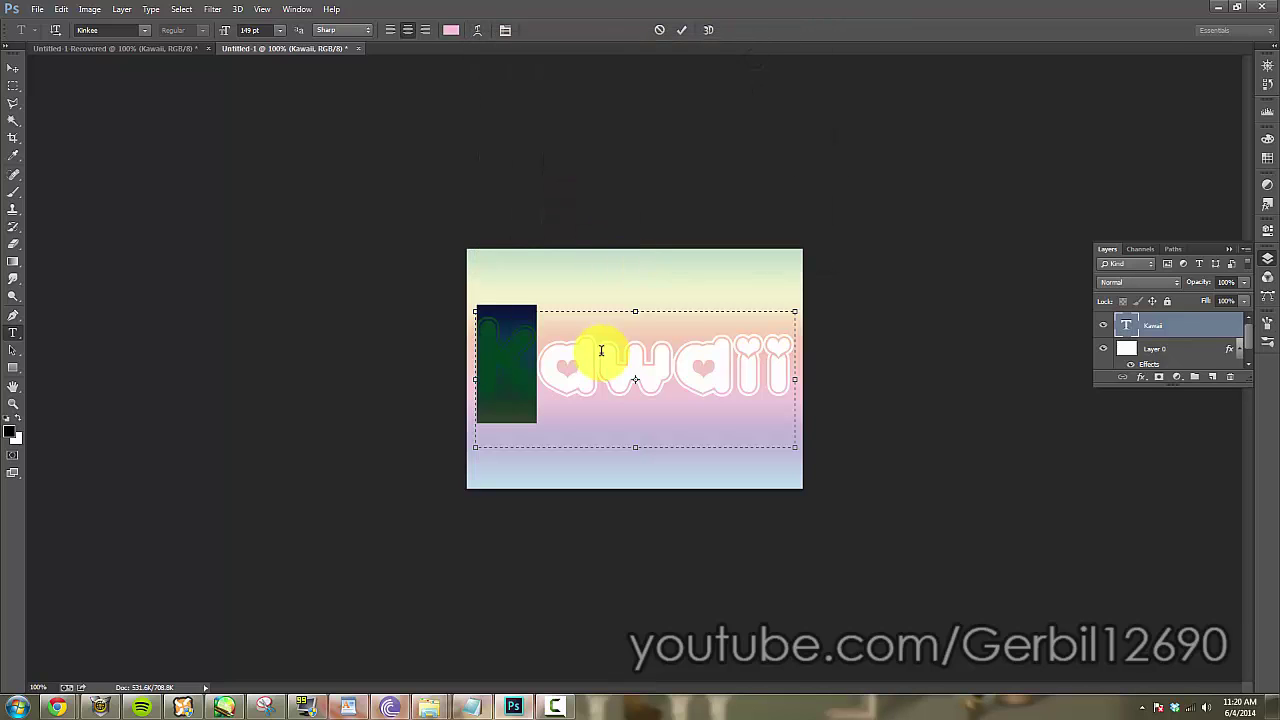
left_click_drag(540, 357, 600, 357)
left_click(451, 30)
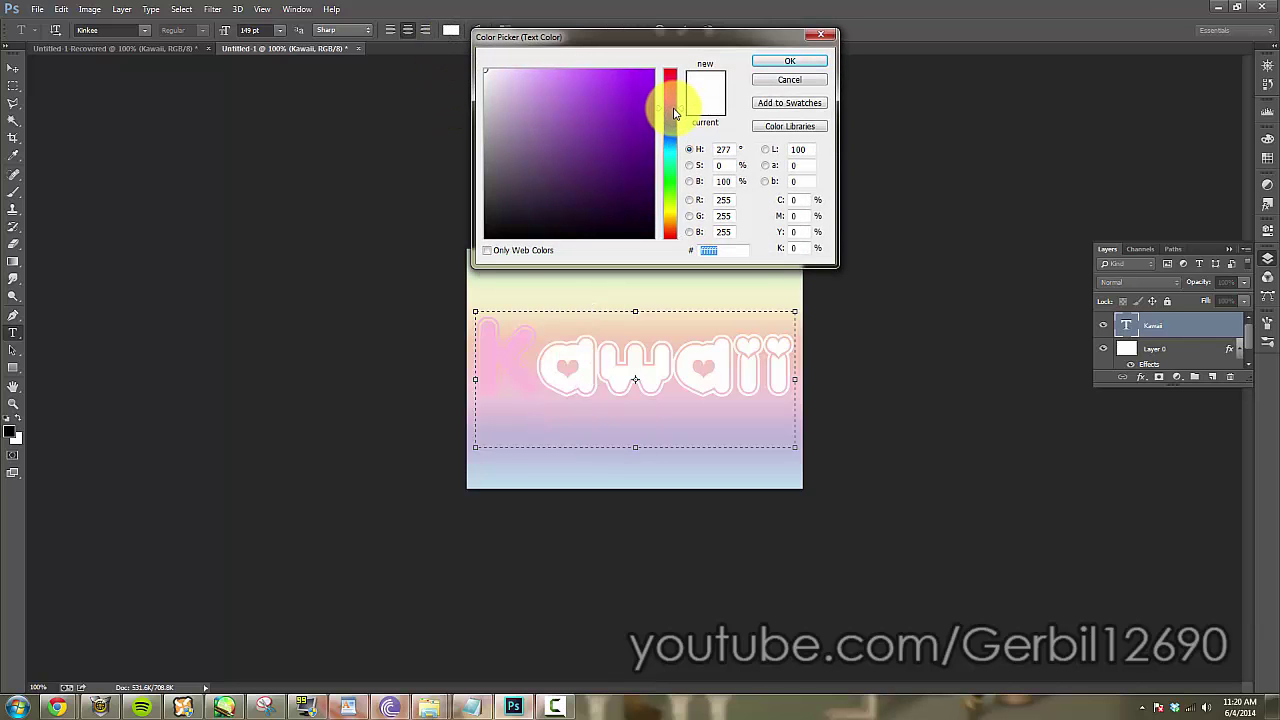
left_click(551, 73)
left_click(789, 63)
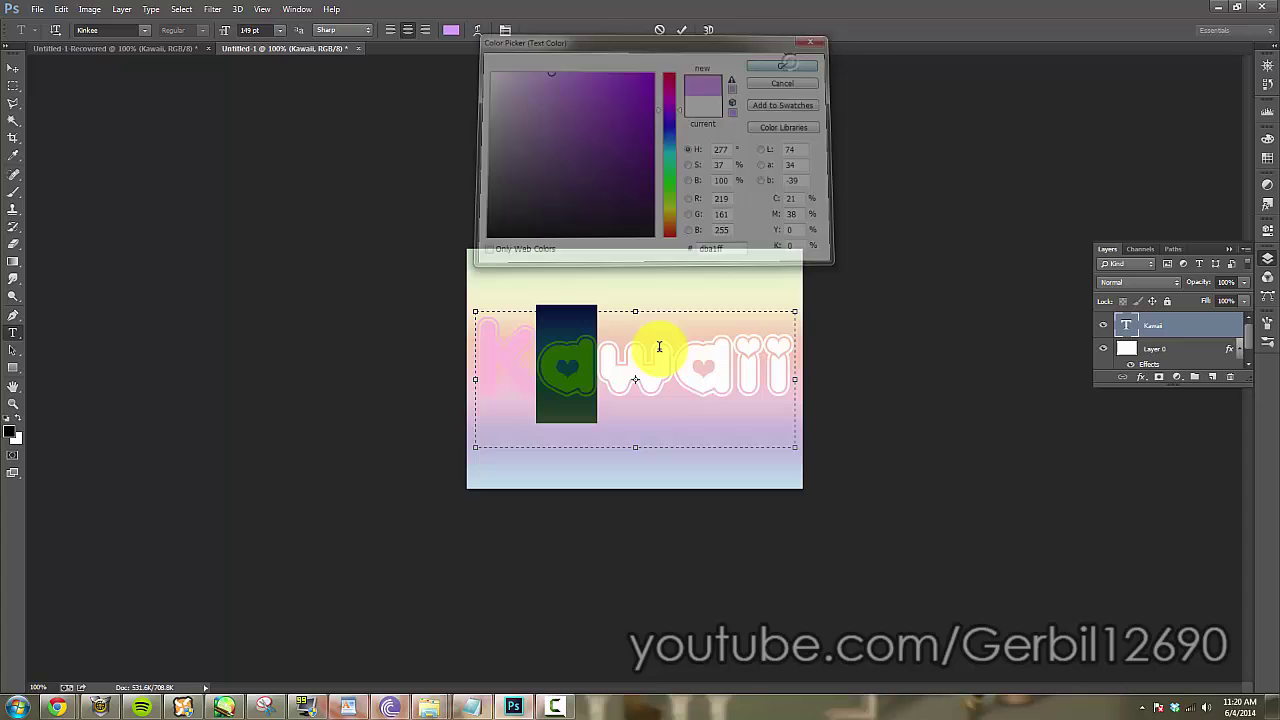
- Color the w light cyan and the second a light pink
left_click_drag(676, 350, 592, 350)
left_click(451, 30)
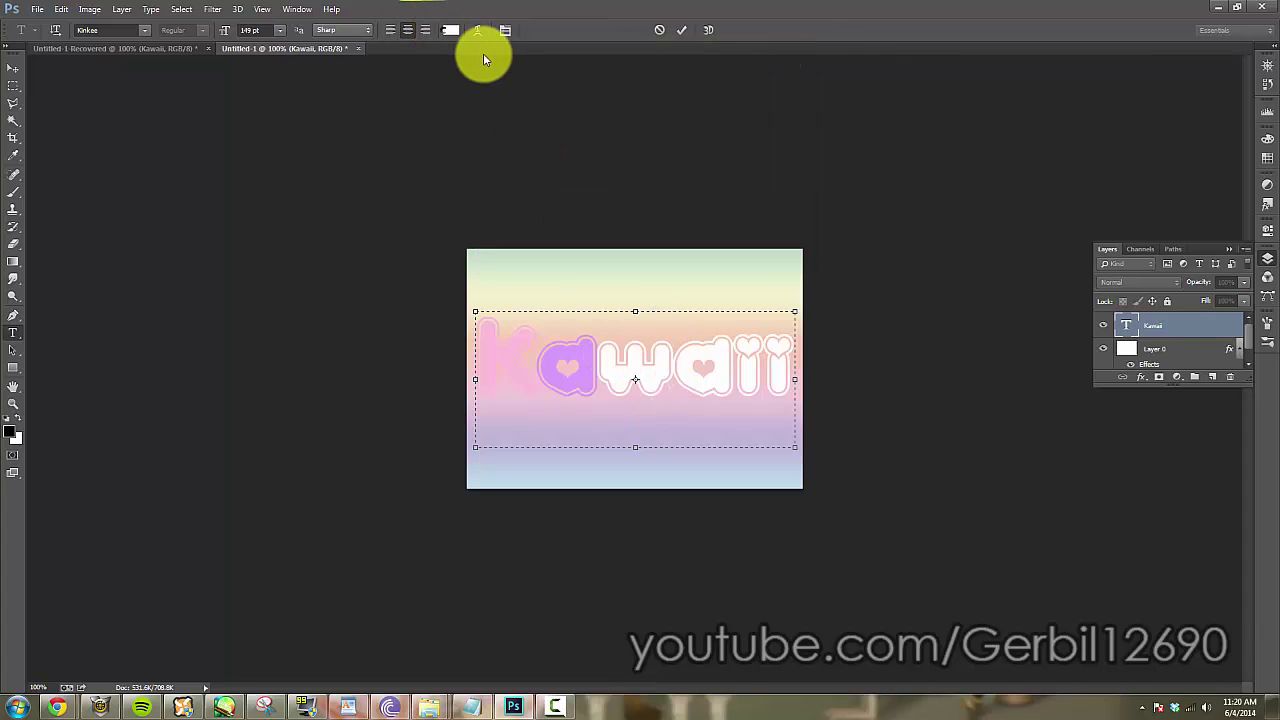
left_click(671, 146)
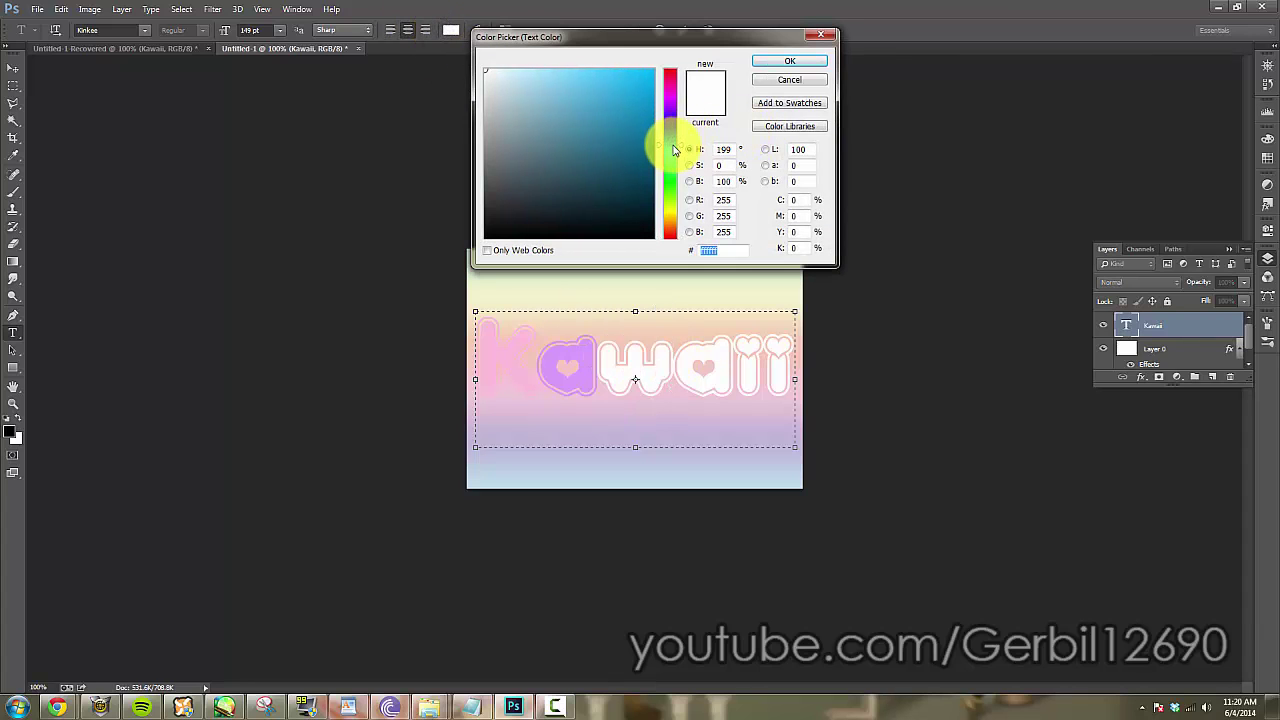
left_click(549, 64)
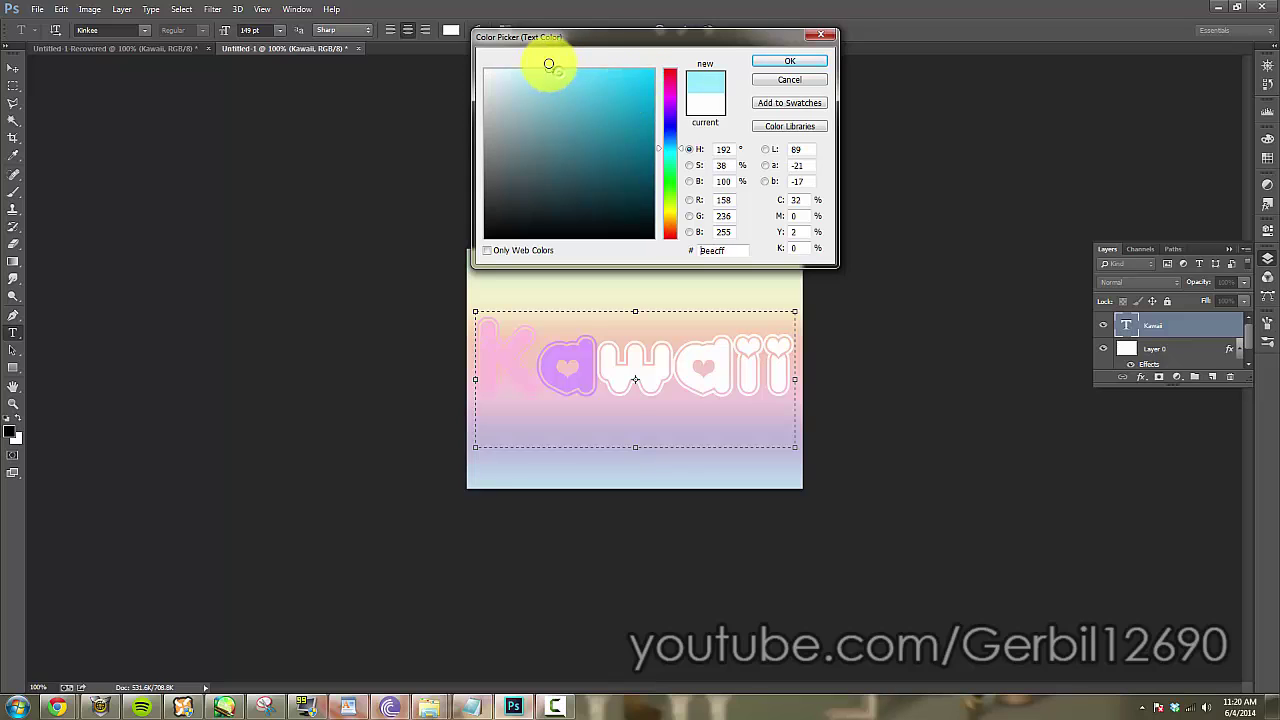
left_click(789, 61)
left_click_drag(735, 366, 672, 366)
left_click(451, 30)
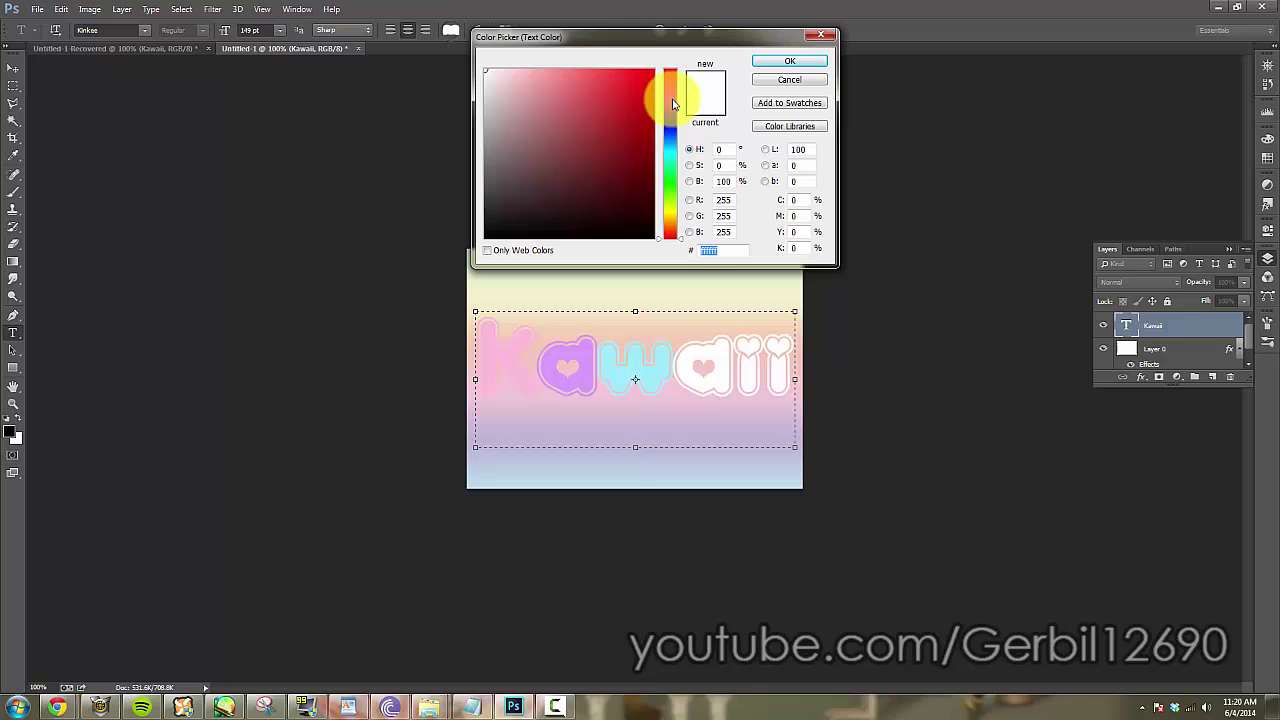
left_click_drag(672, 103, 672, 94)
left_click(524, 70)
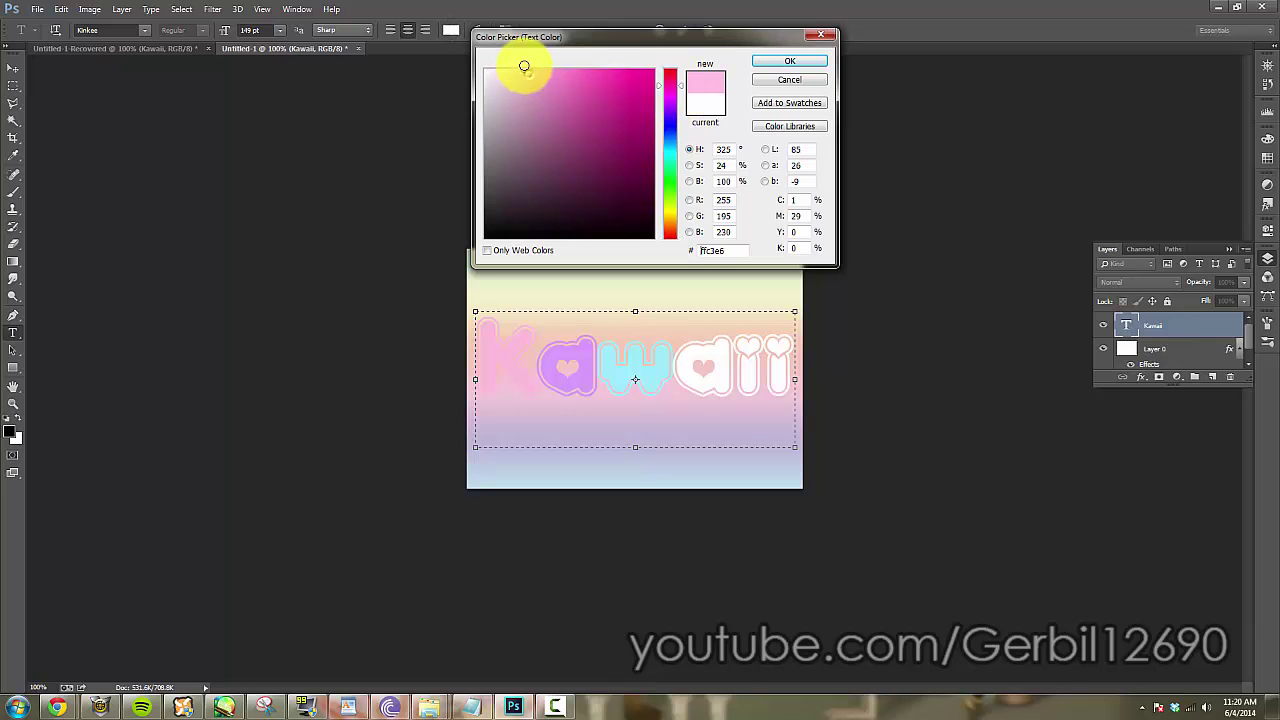
left_click(785, 62)
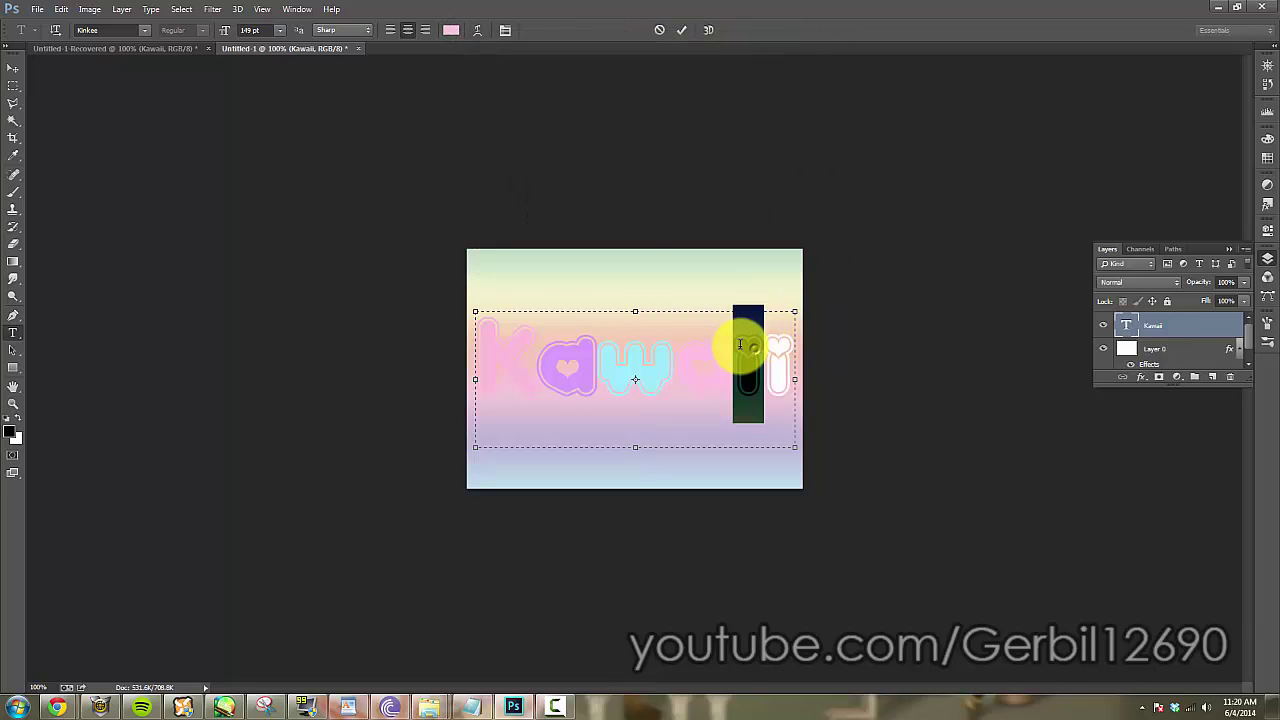
- Color the first i lilac and the last i light cyan
left_click(451, 30)
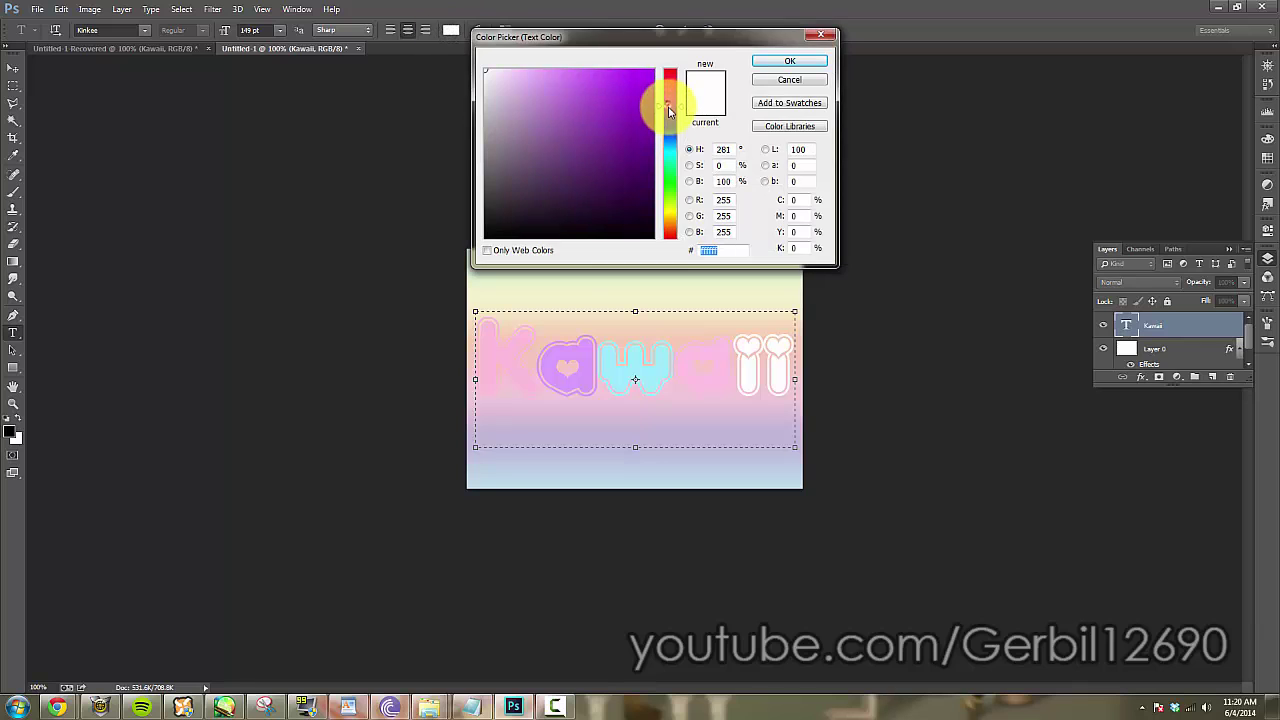
left_click(533, 70)
left_click(766, 62)
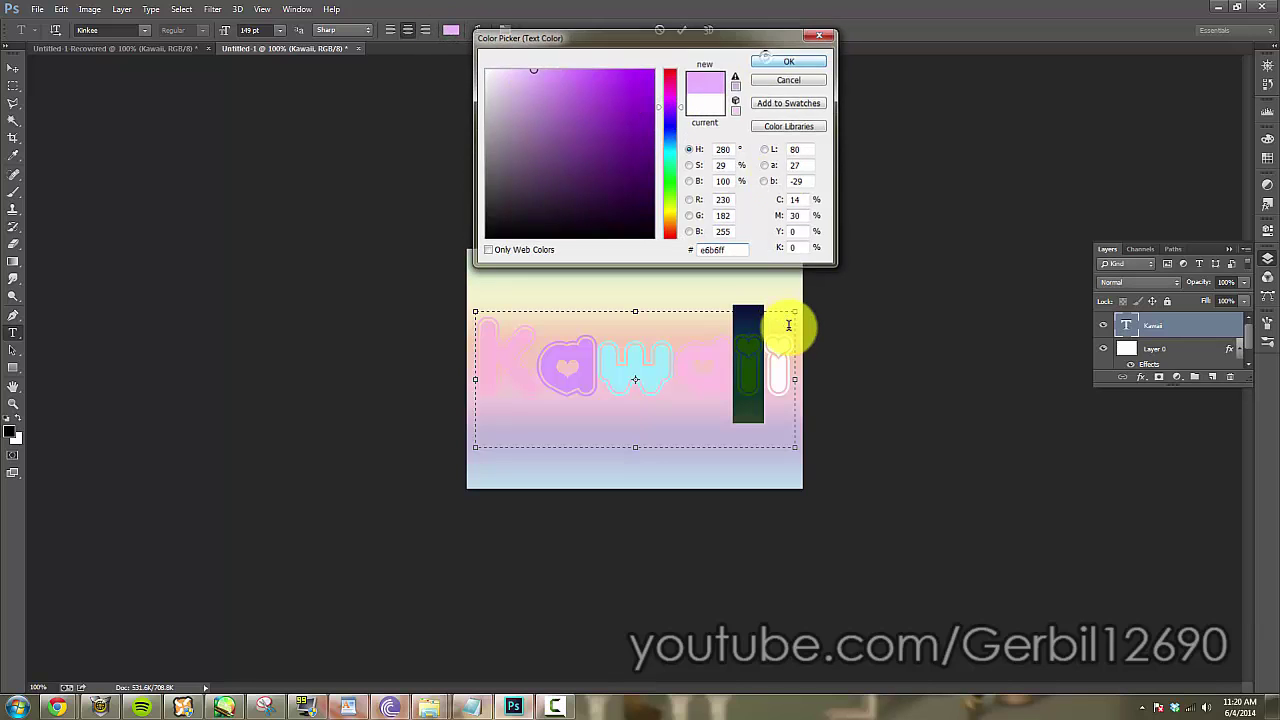
left_click_drag(788, 325, 763, 328)
left_click(451, 33)
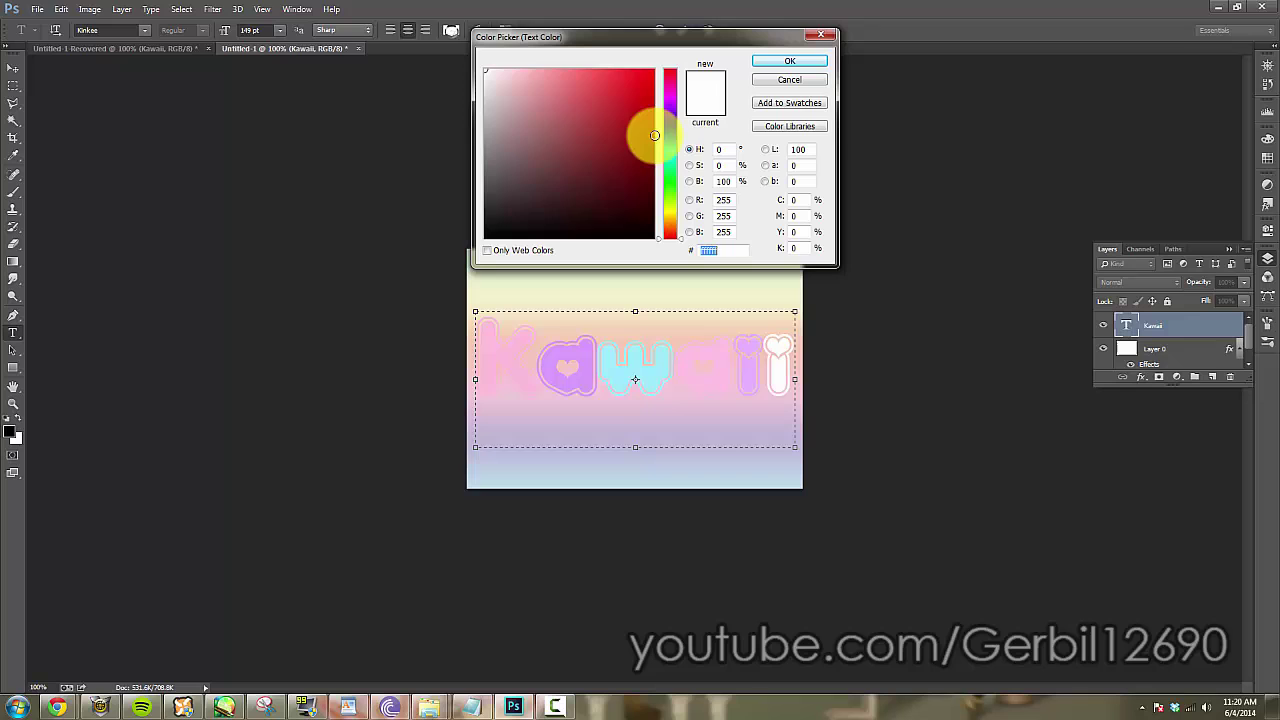
left_click(670, 147)
left_click(529, 80)
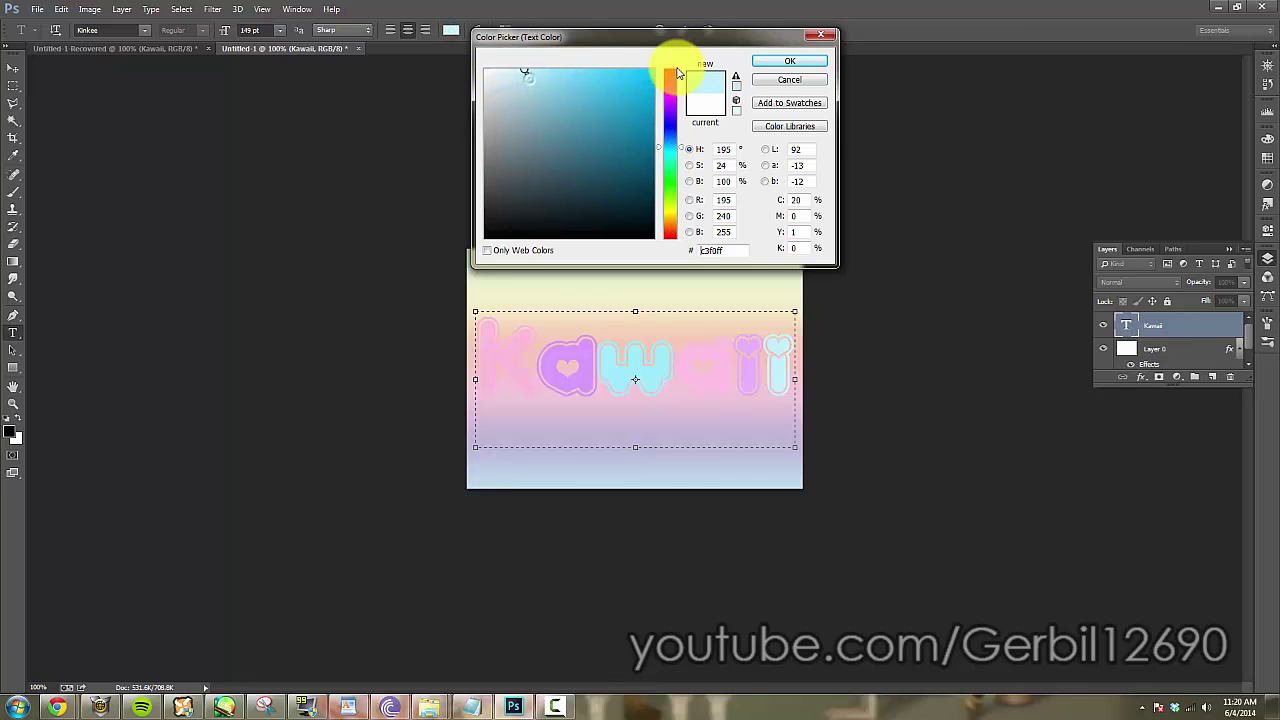
left_click(789, 61)
left_click(731, 352)
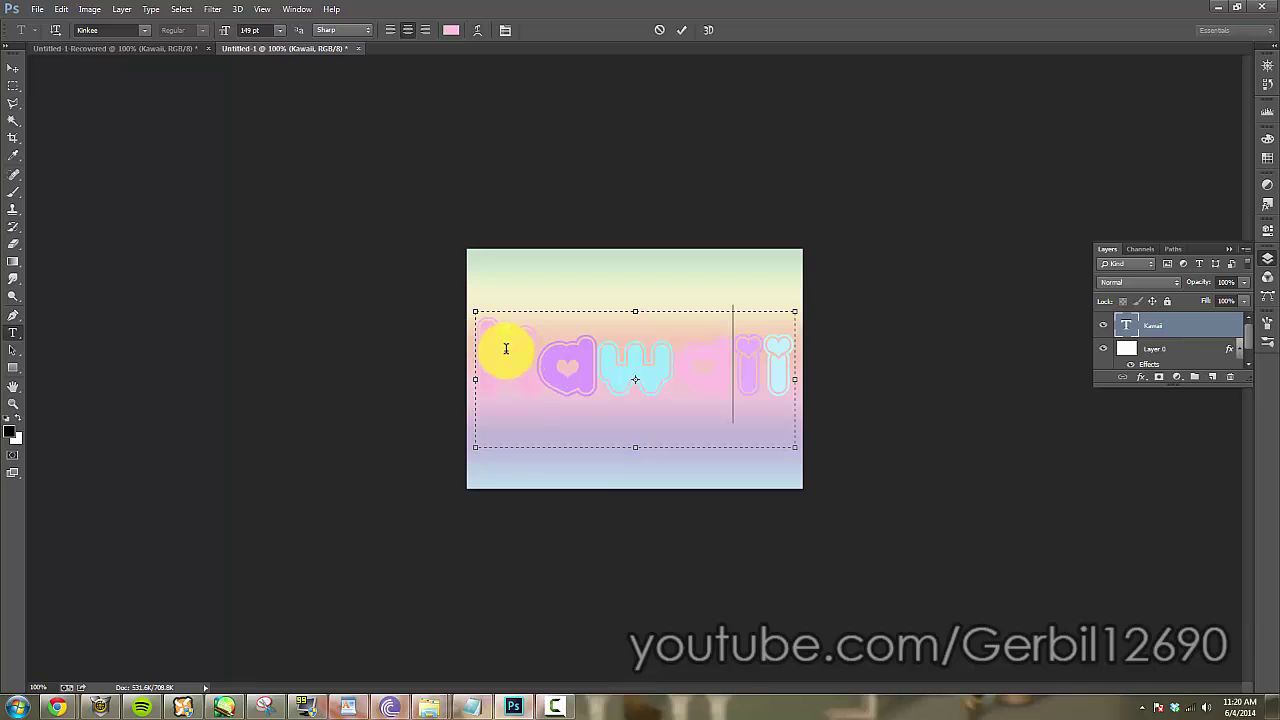
- Add a white 1 px stroke to the Kawaii text layer
double_click(1216, 331)
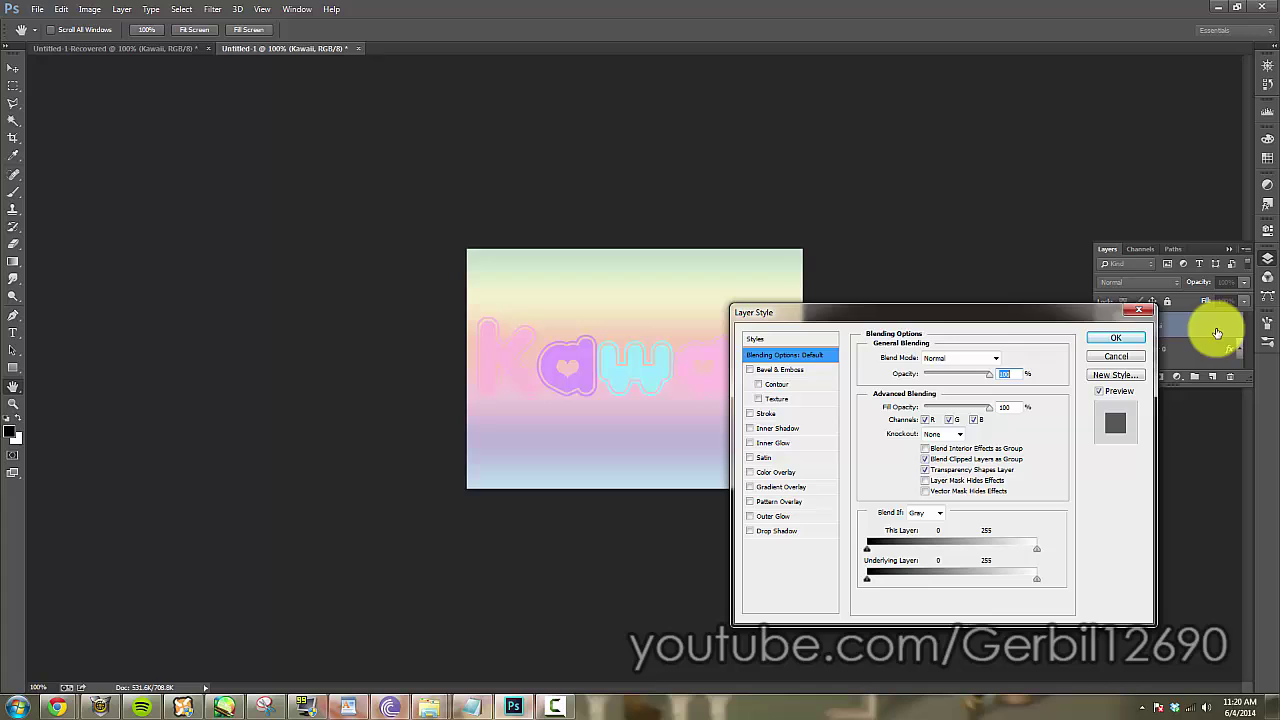
left_click(771, 415)
left_click(897, 449)
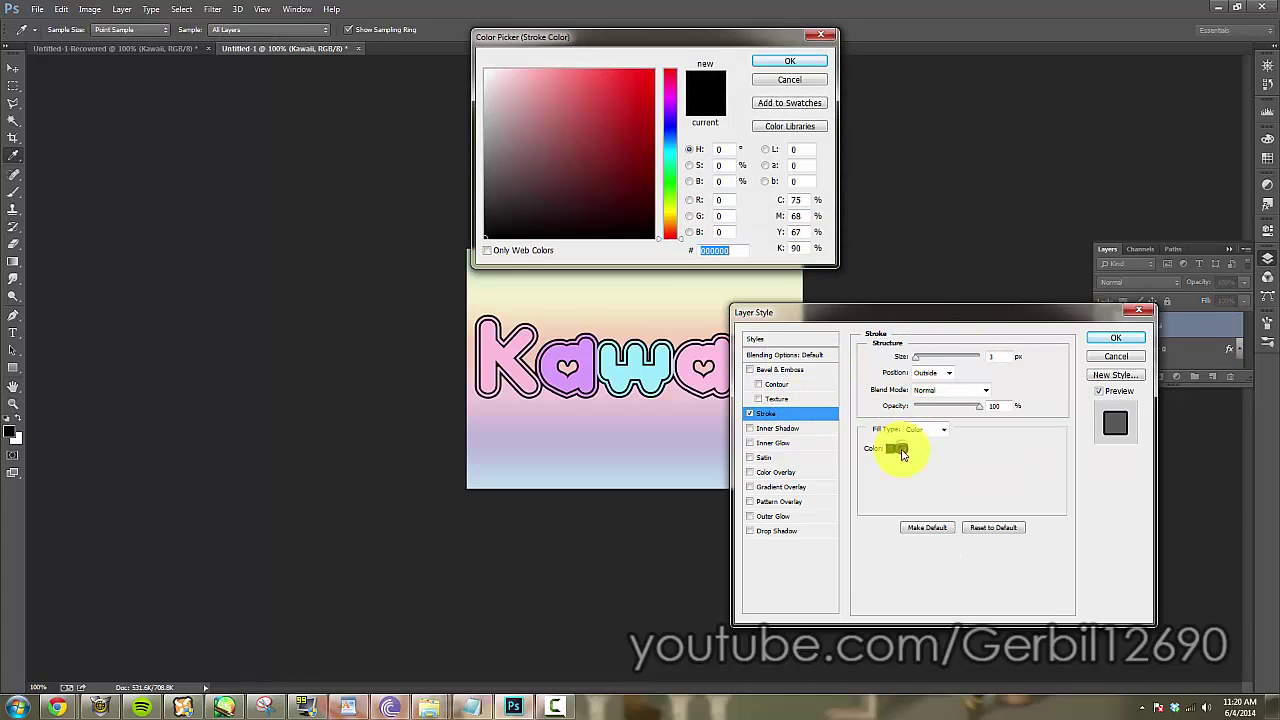
left_click_drag(594, 163, 420, 15)
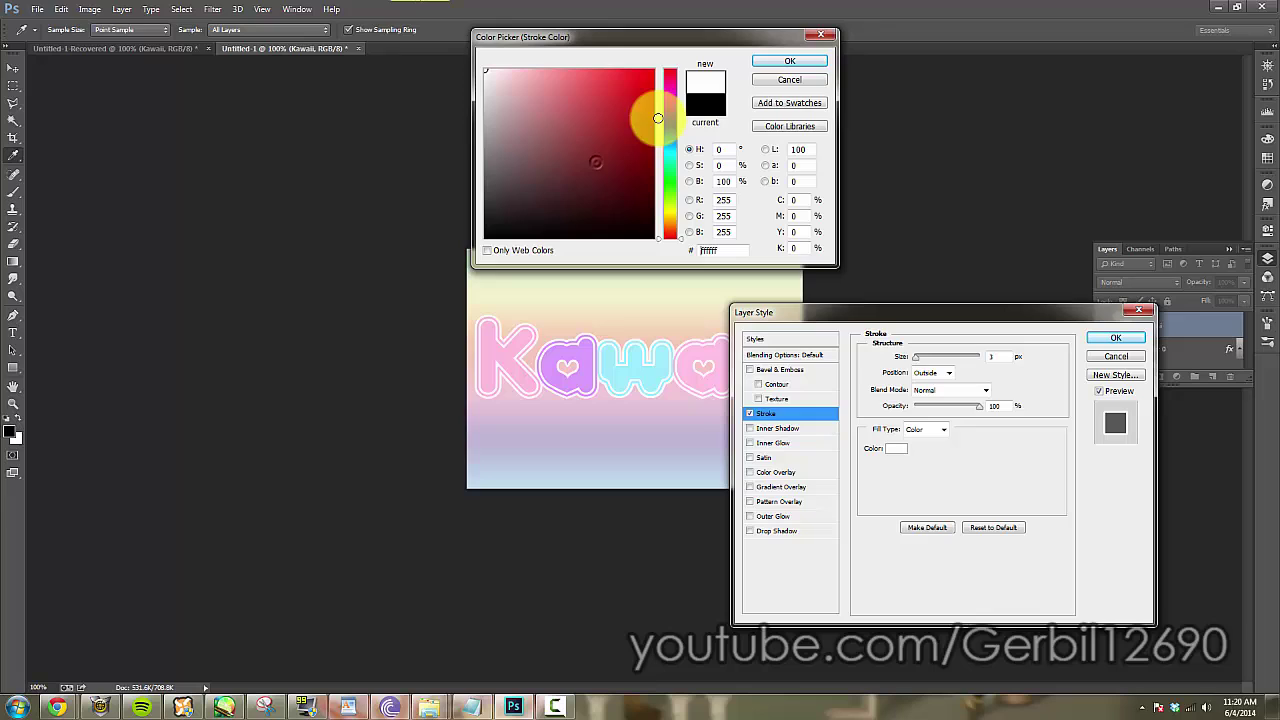
left_click(810, 61)
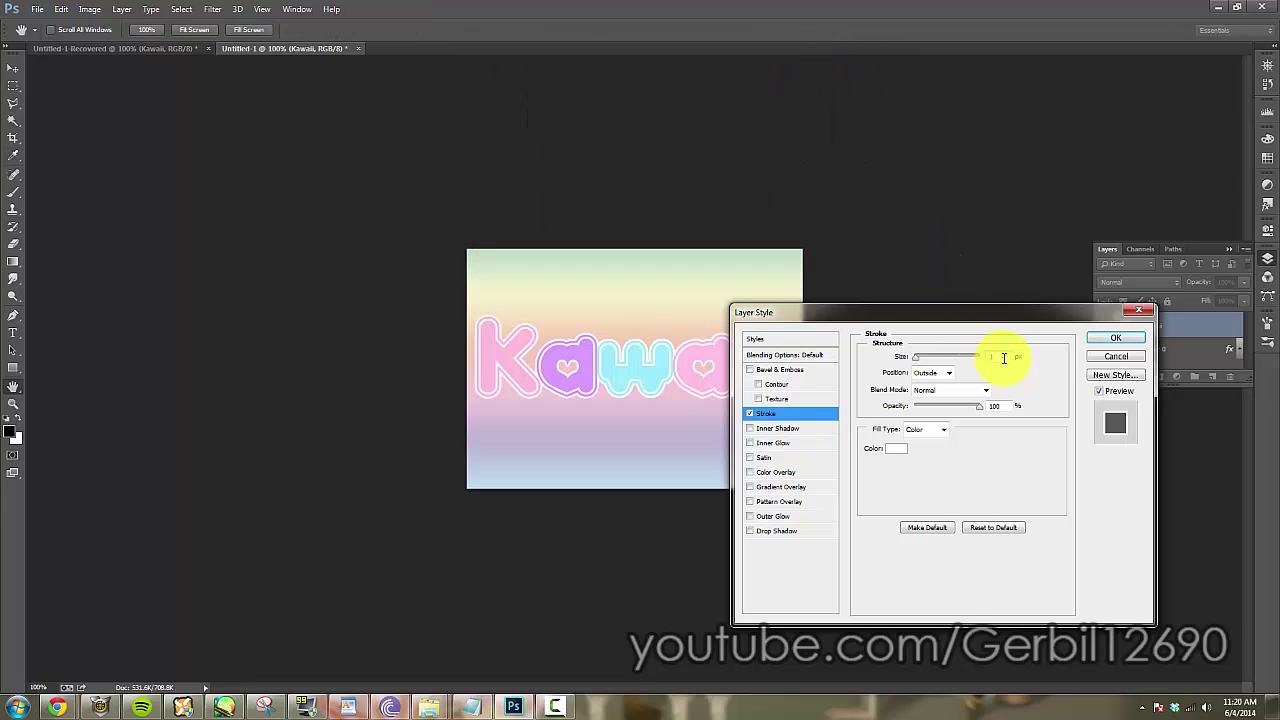
type("1")
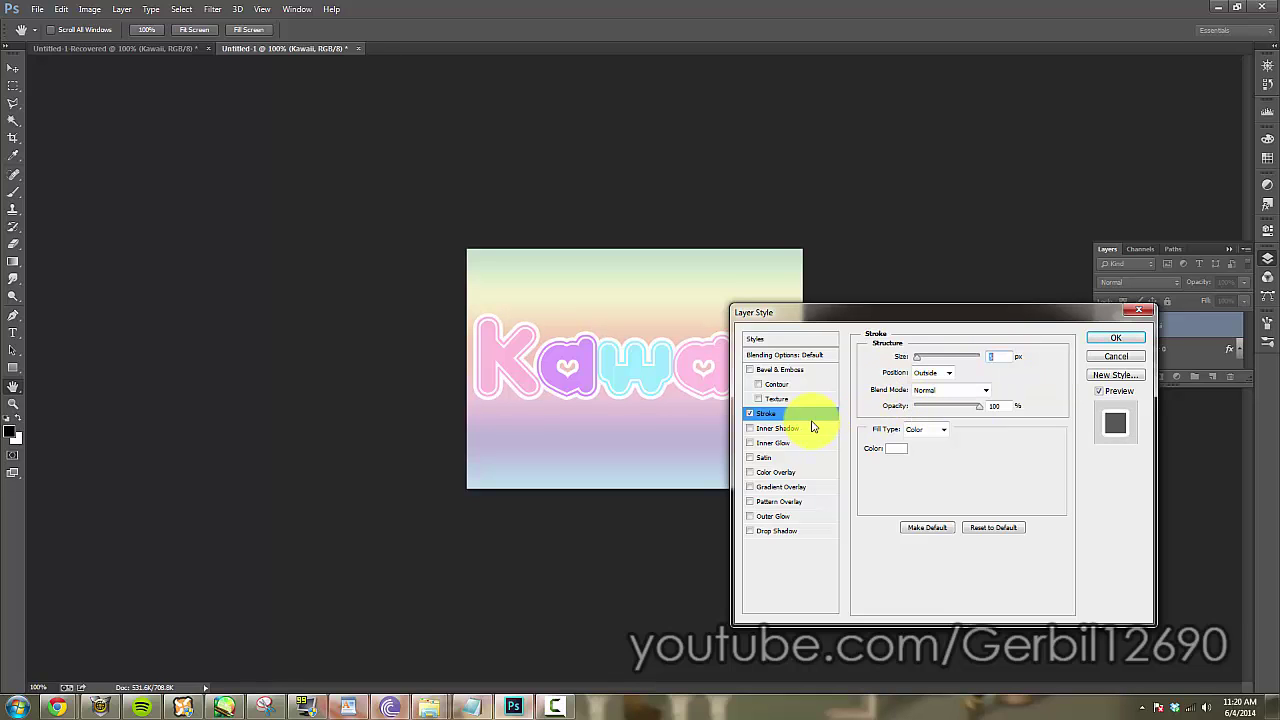
- Add a black Soft Light inner glow to the text, sized 10 px
left_click(787, 445)
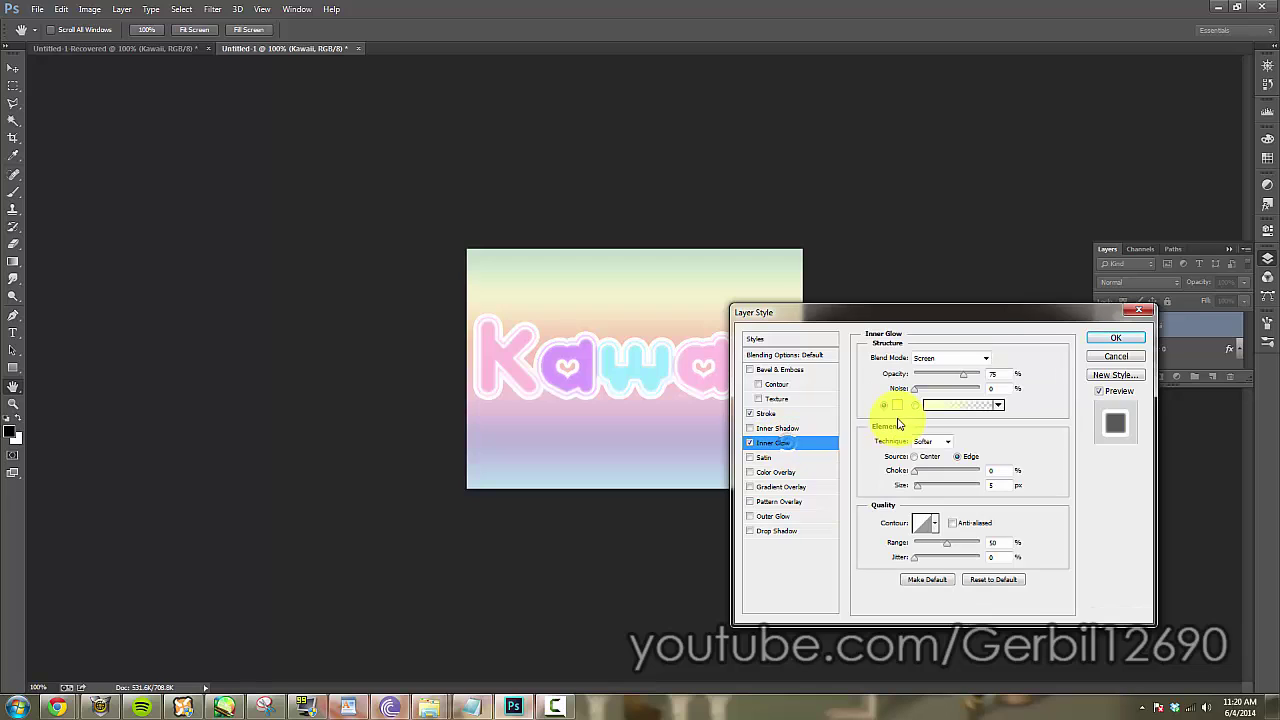
left_click(896, 404)
left_click_drag(623, 183, 810, 252)
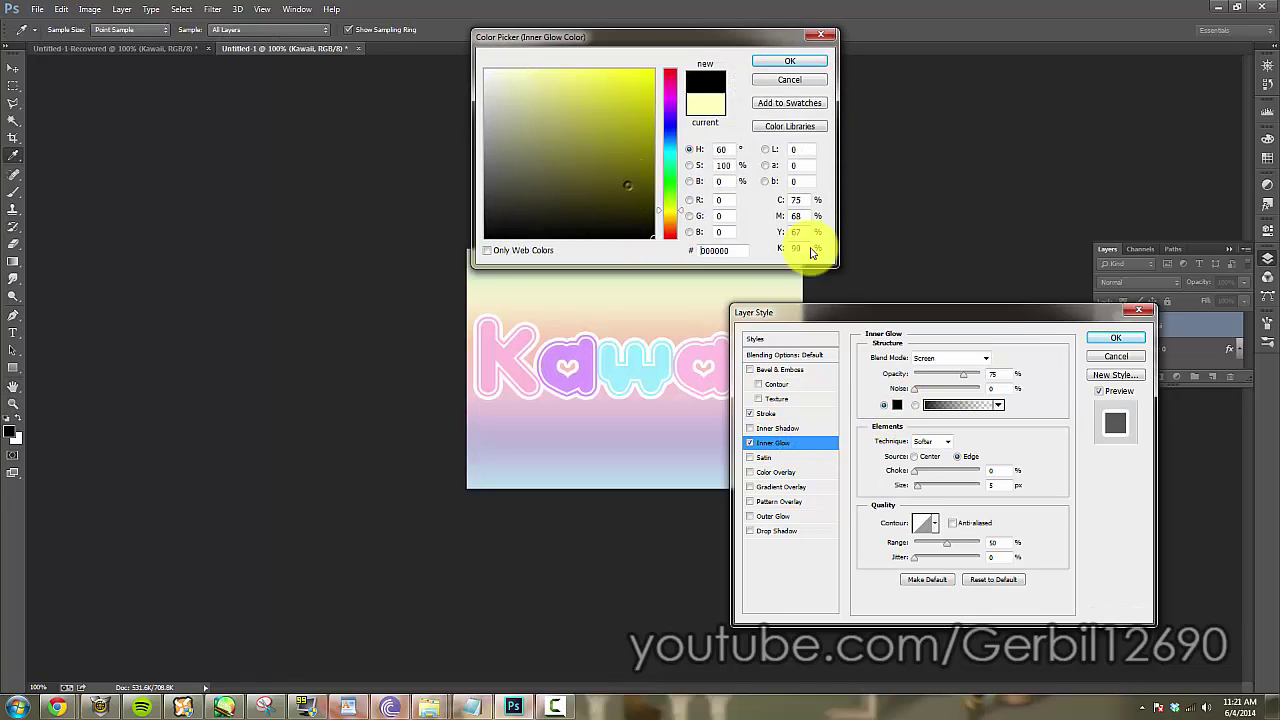
left_click(800, 68)
left_click(980, 358)
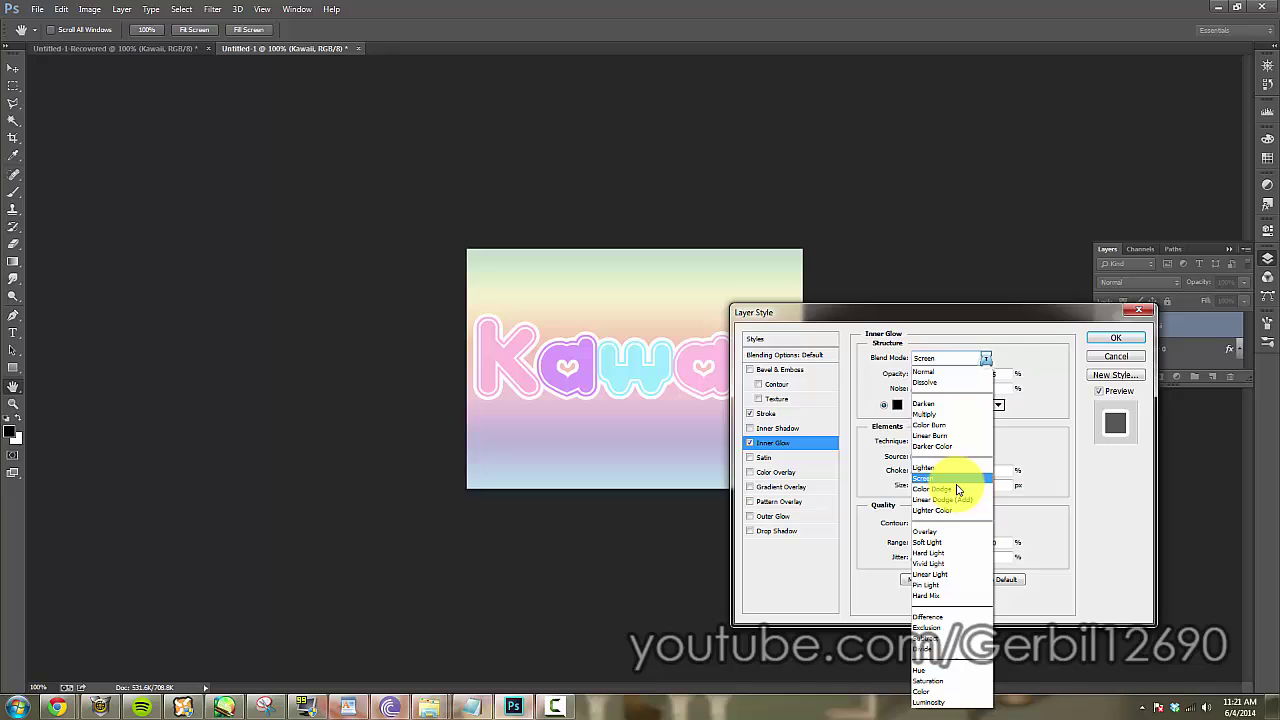
left_click(955, 542)
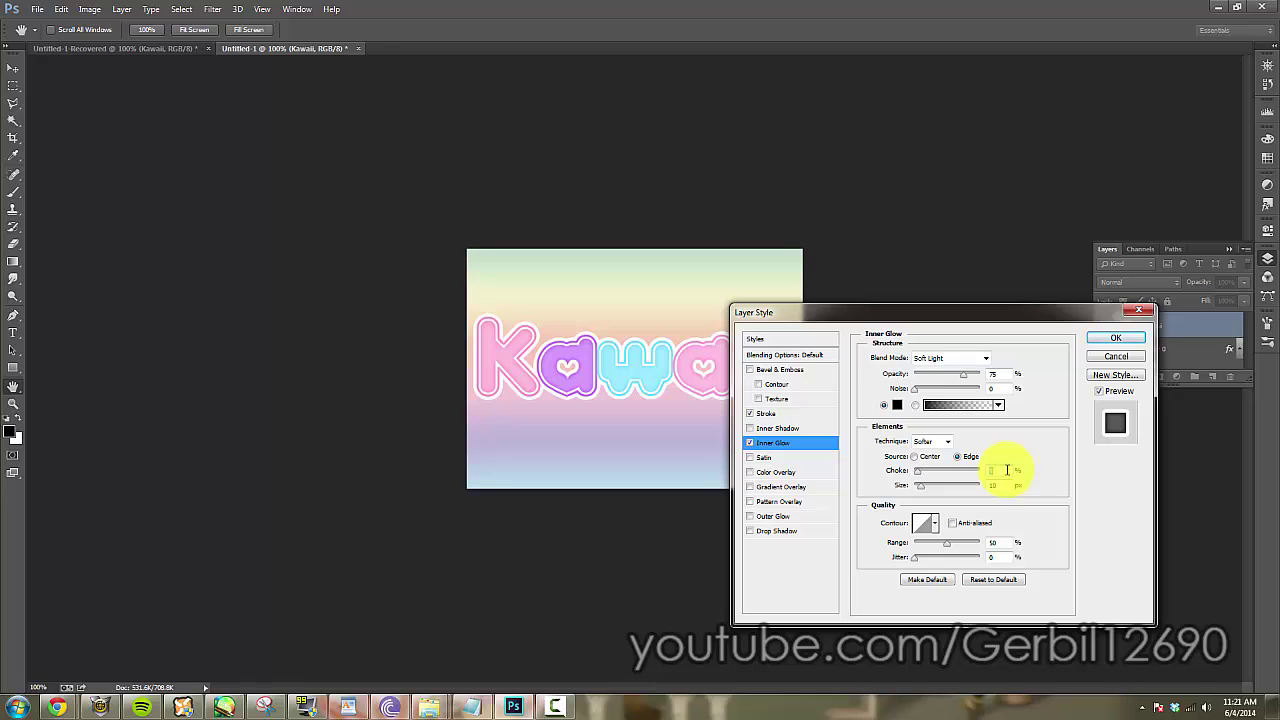
left_click(1007, 470)
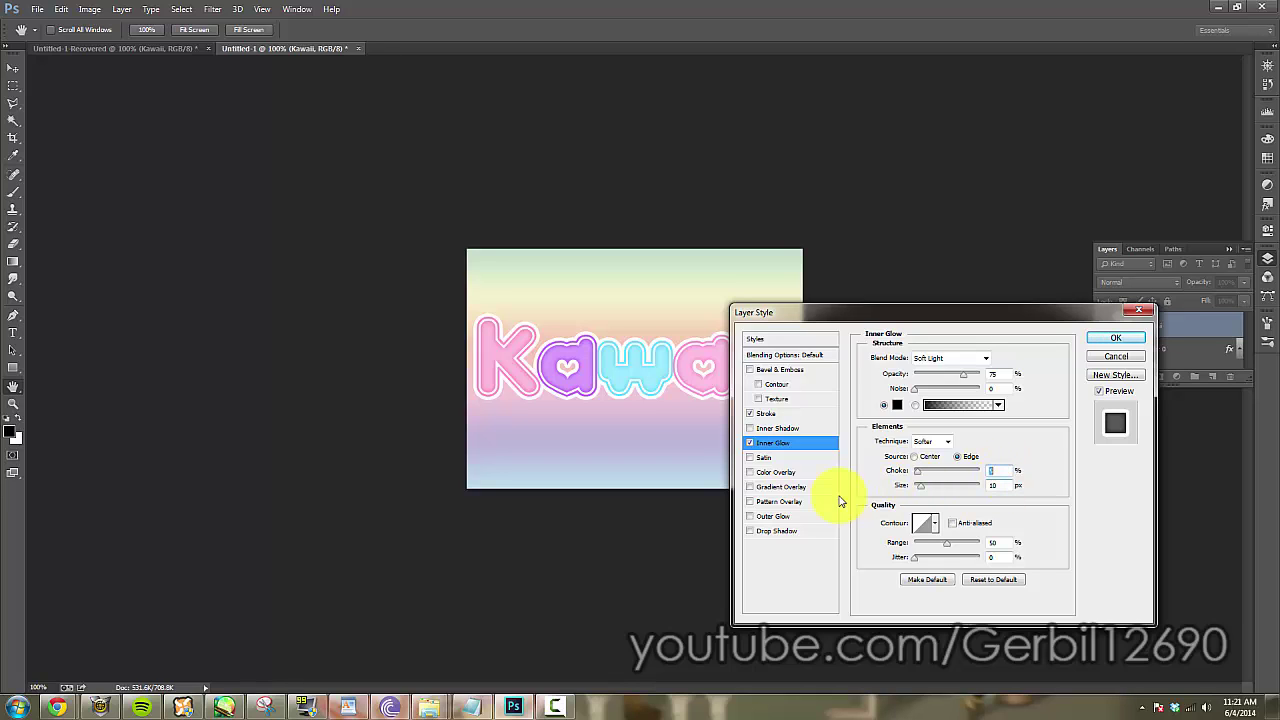
- Add a Linear Burn drop shadow: 75% opacity, distance 10, spread 5, size 15
left_click(785, 531)
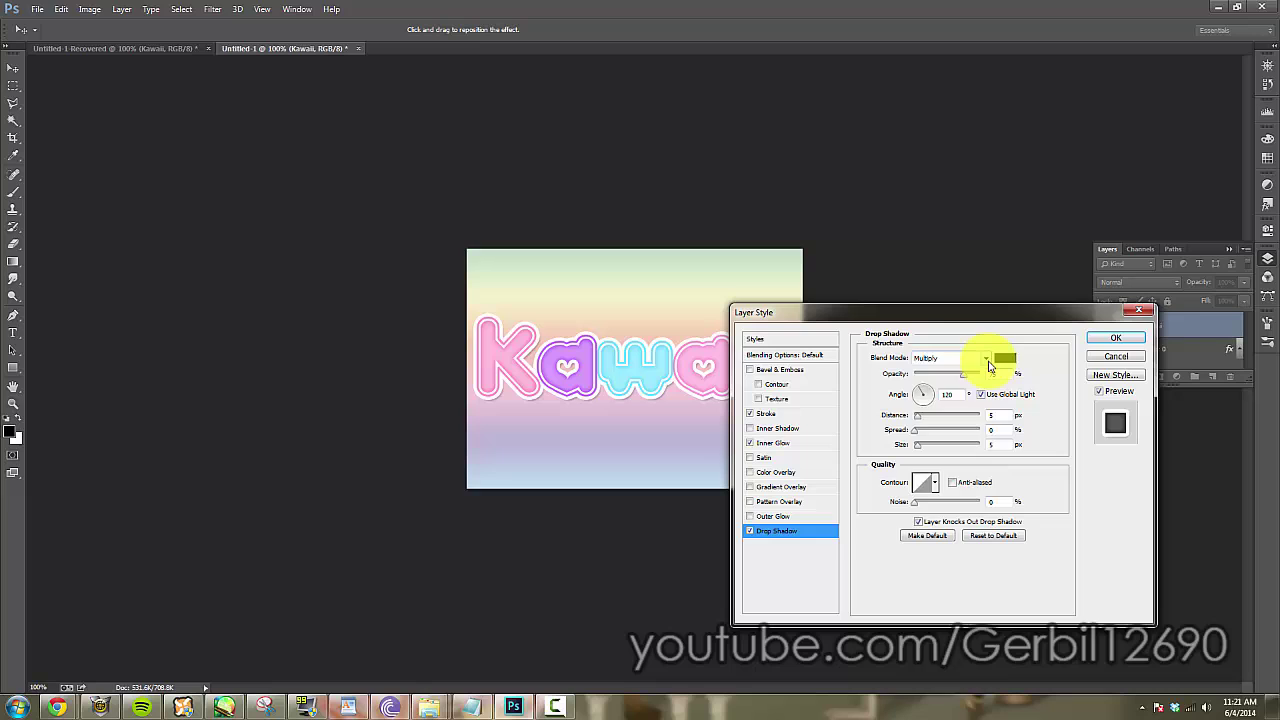
left_click(910, 358)
left_click(958, 430)
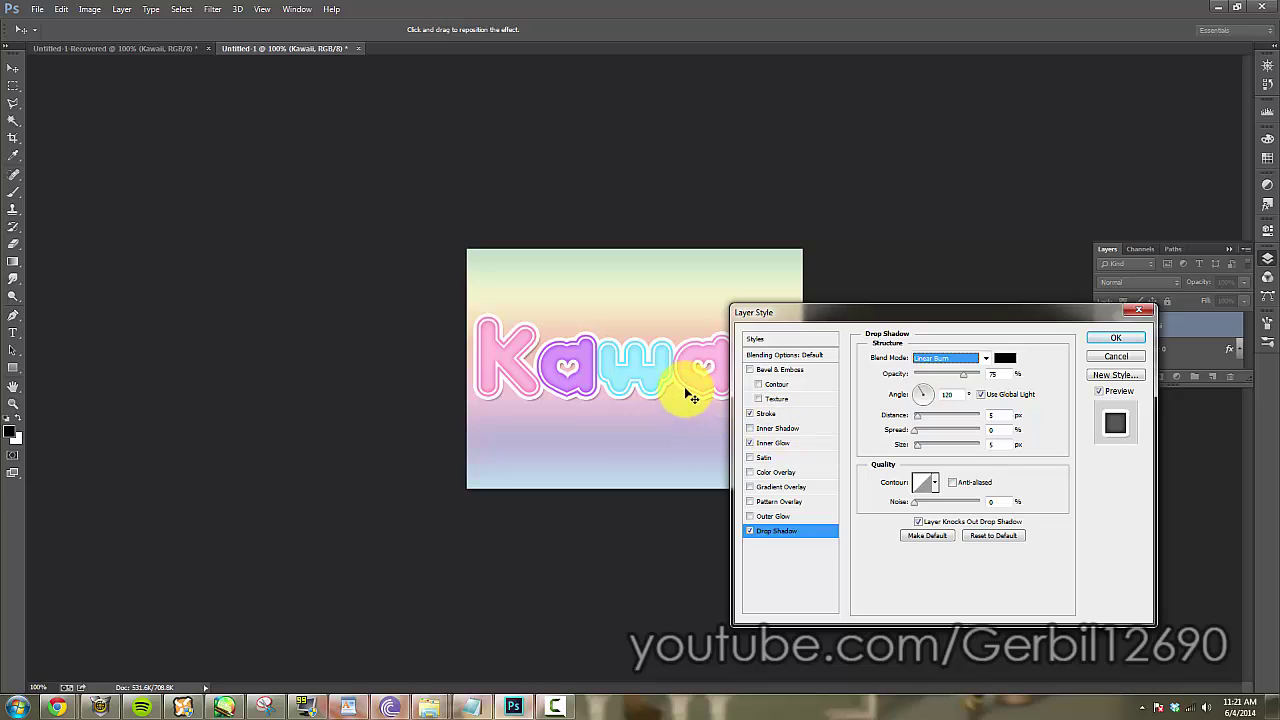
left_click_drag(676, 397, 672, 393)
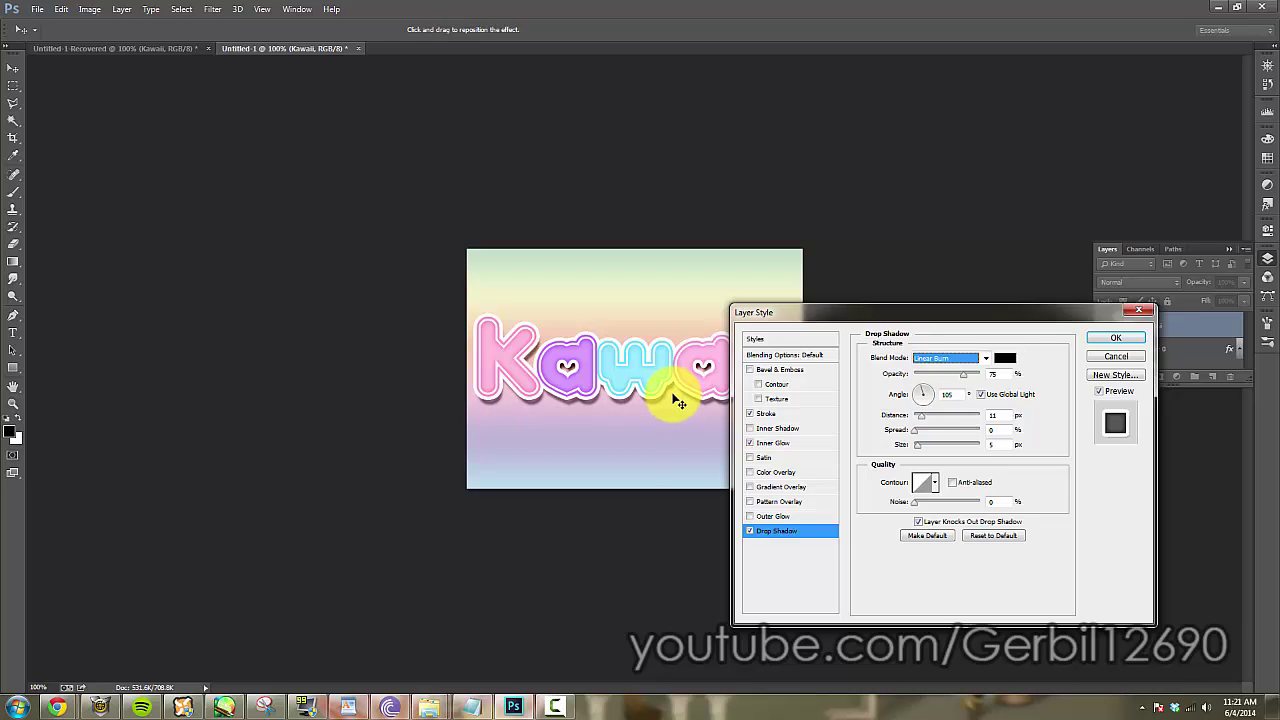
left_click(1002, 444)
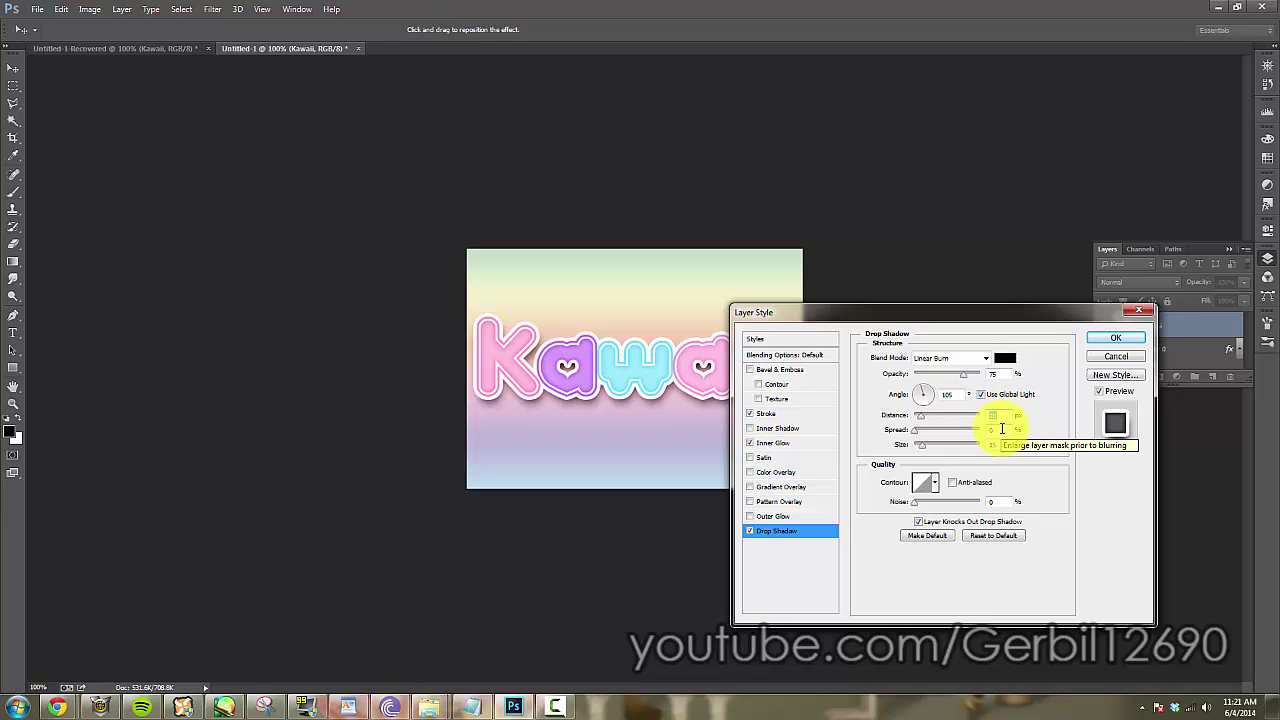
left_click(1002, 428)
type("5")
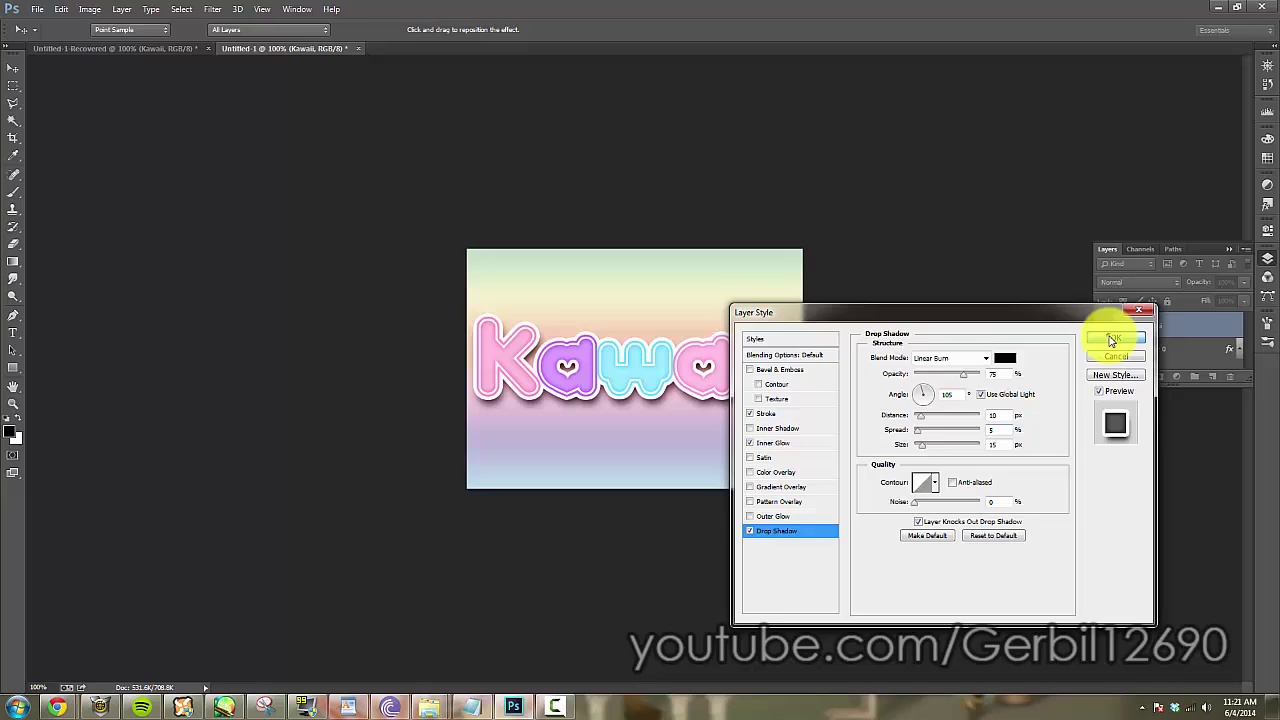
left_click(1112, 340)
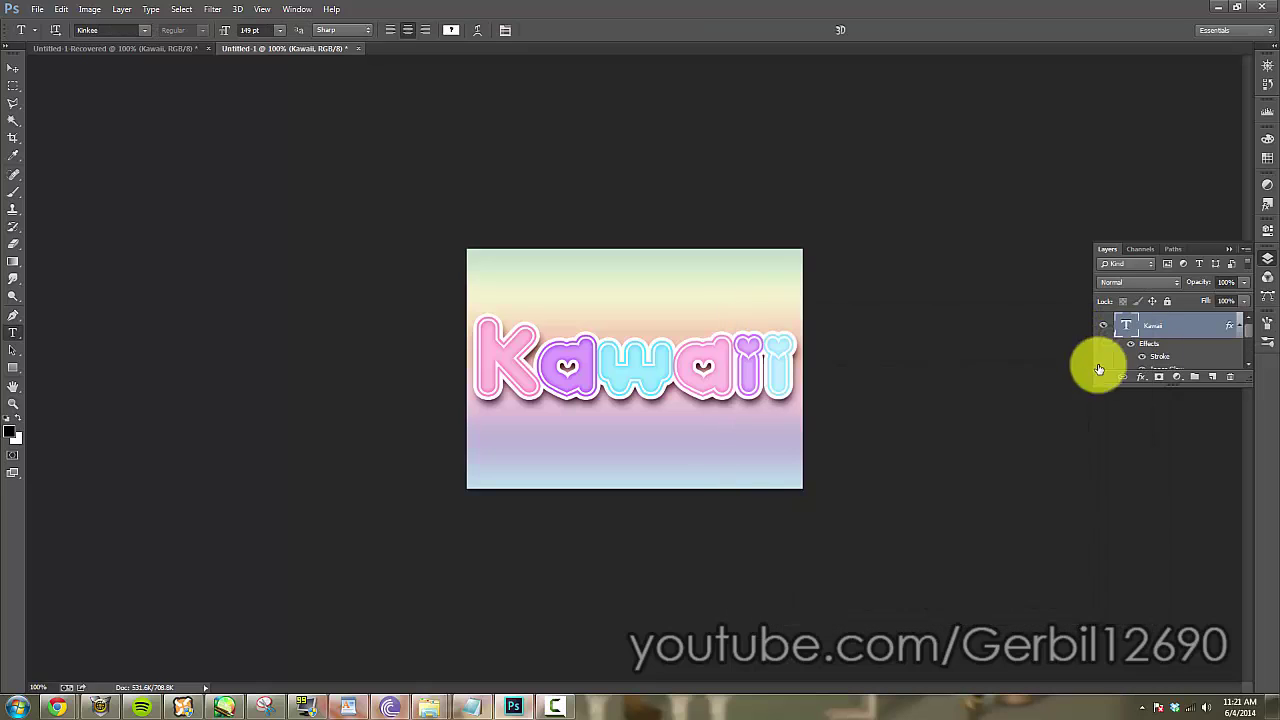
left_click(142, 49)
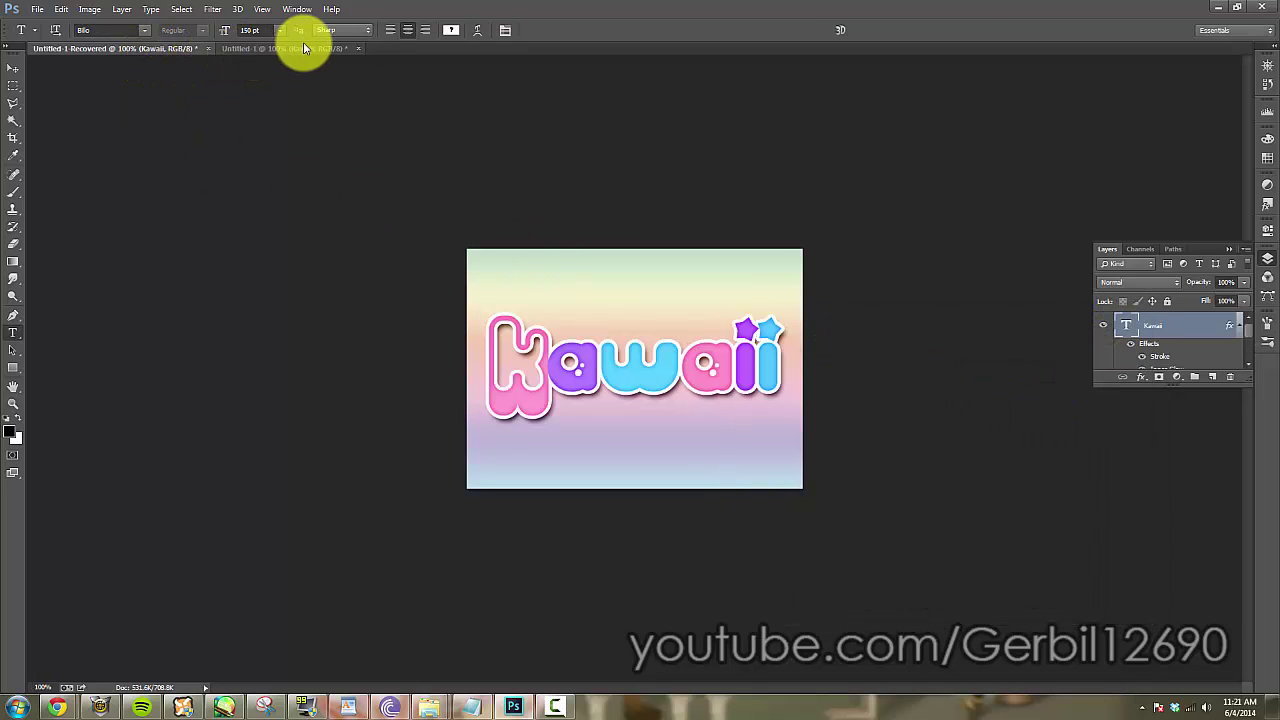
left_click(278, 50)
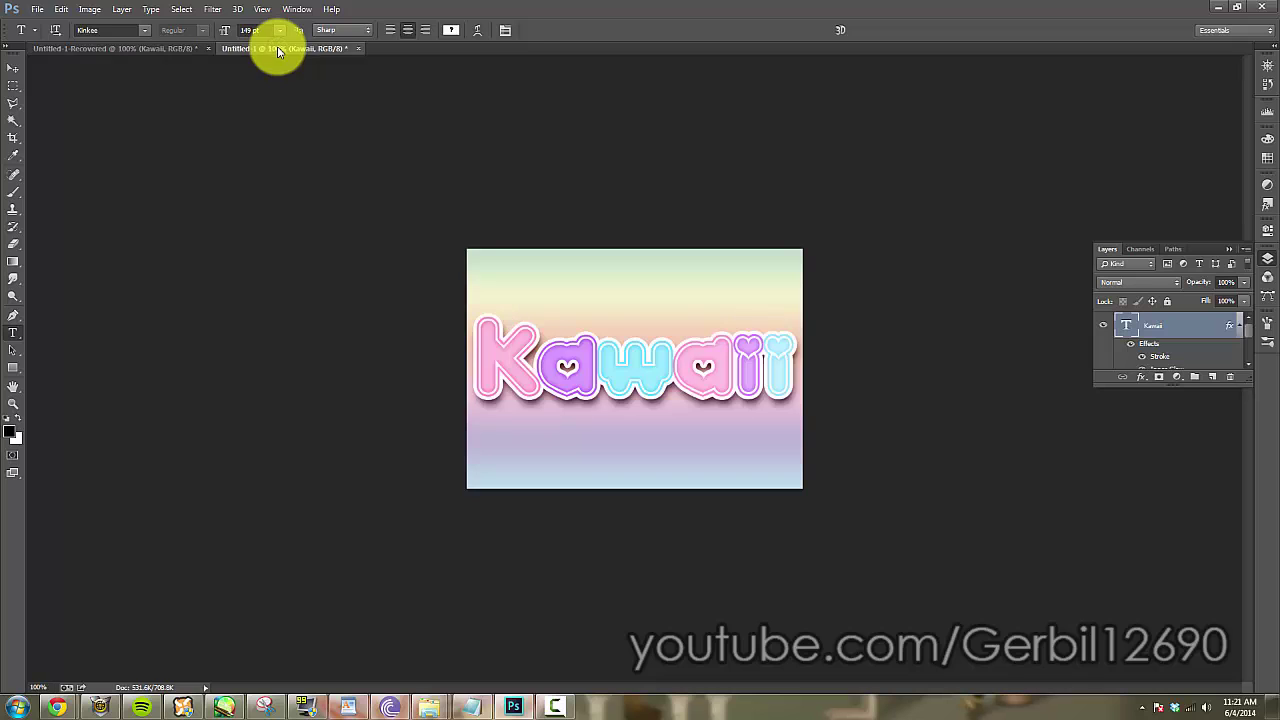
left_click(148, 50)
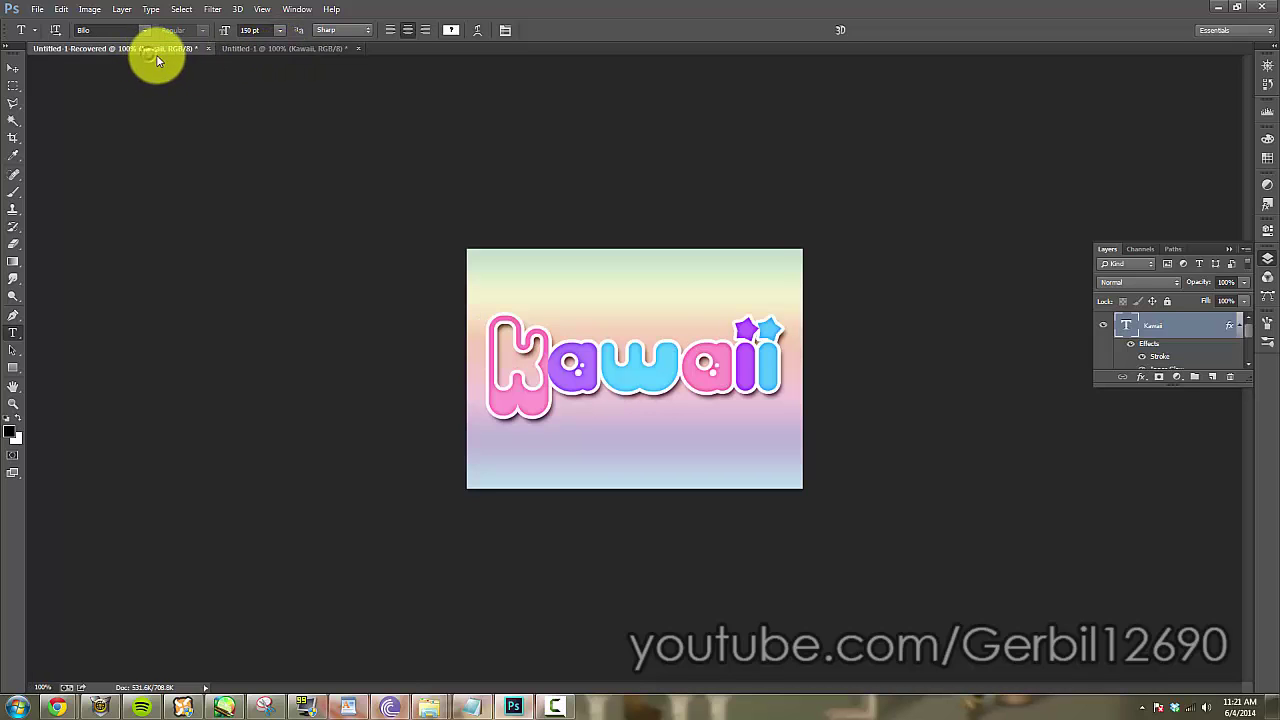
left_click(307, 50)
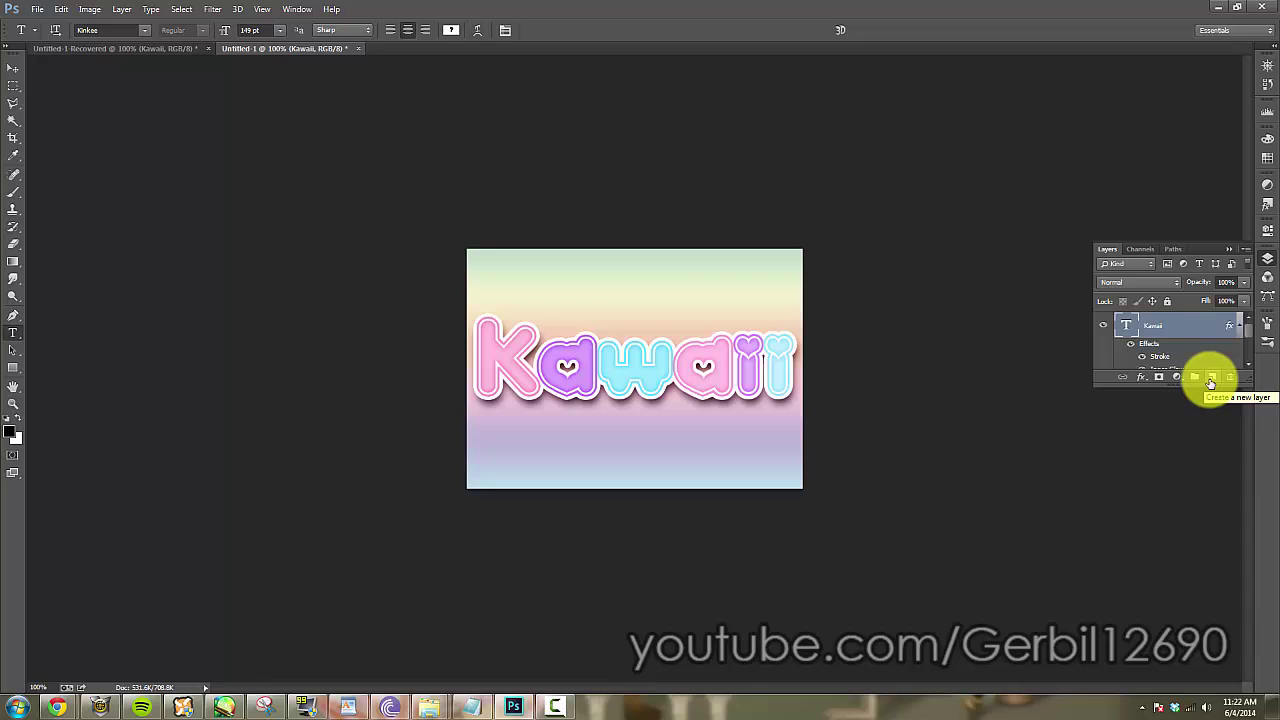
- Add a new layer clipped to the Kawaii text and make white the foreground colour
left_click(1211, 380)
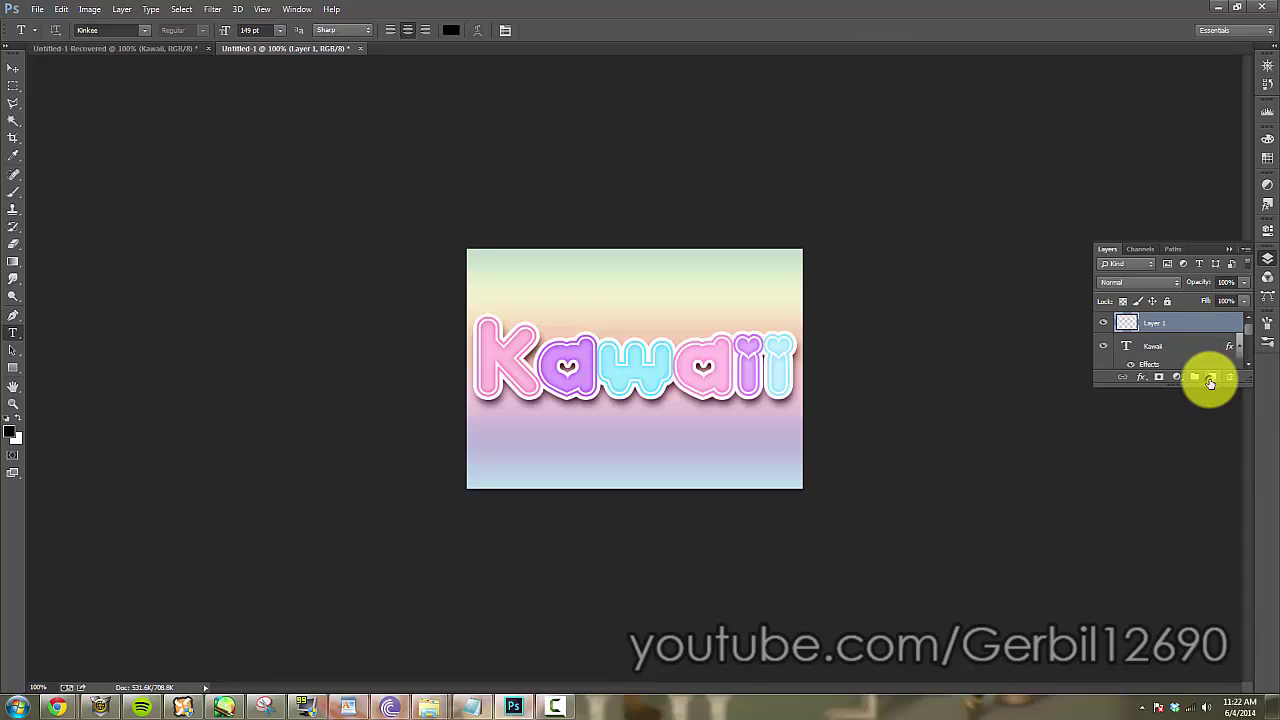
right_click(1187, 322)
left_click(1146, 326)
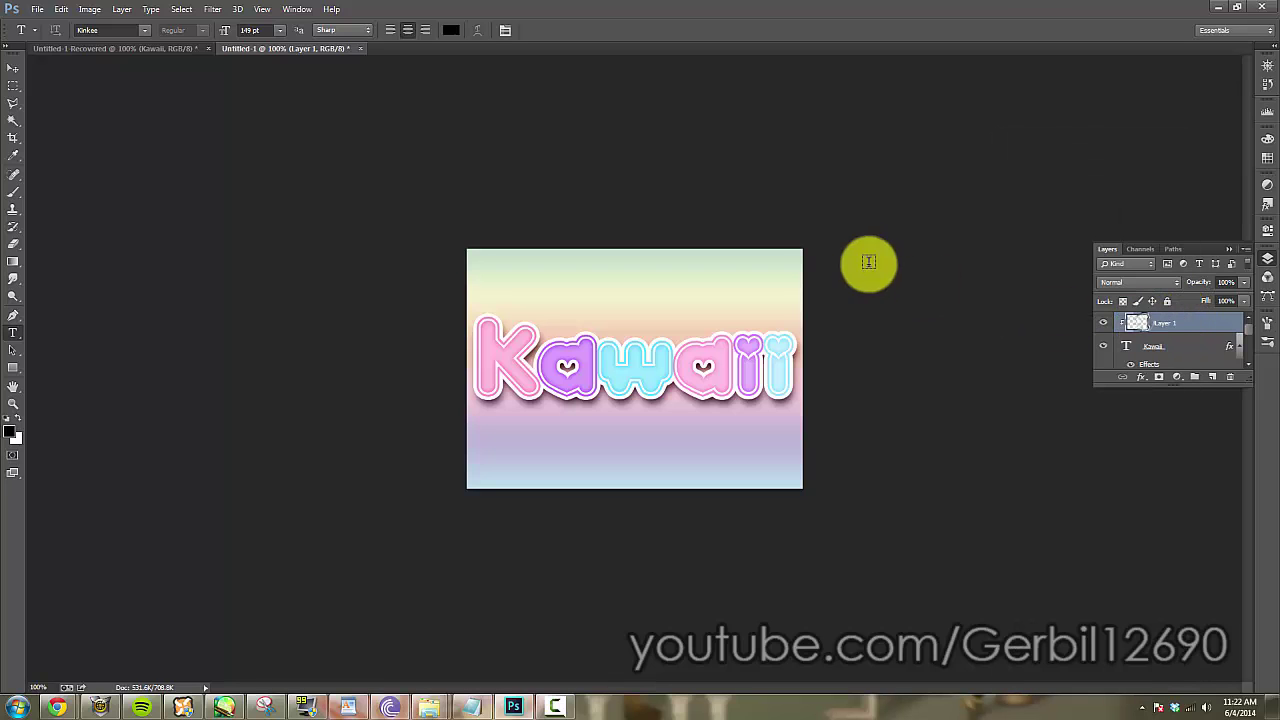
left_click(21, 426)
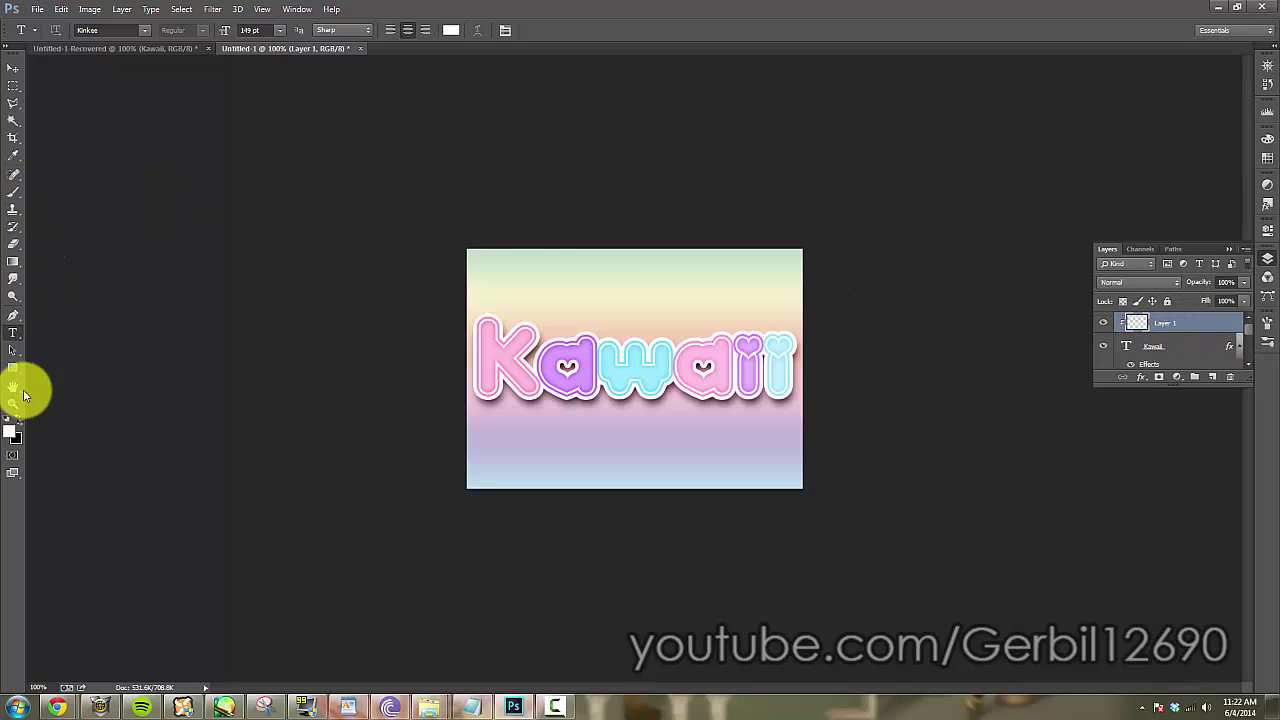
left_click(13, 190)
- Load the shineonsparklebrushes set and stamp sparkles with brush 462
right_click(566, 336)
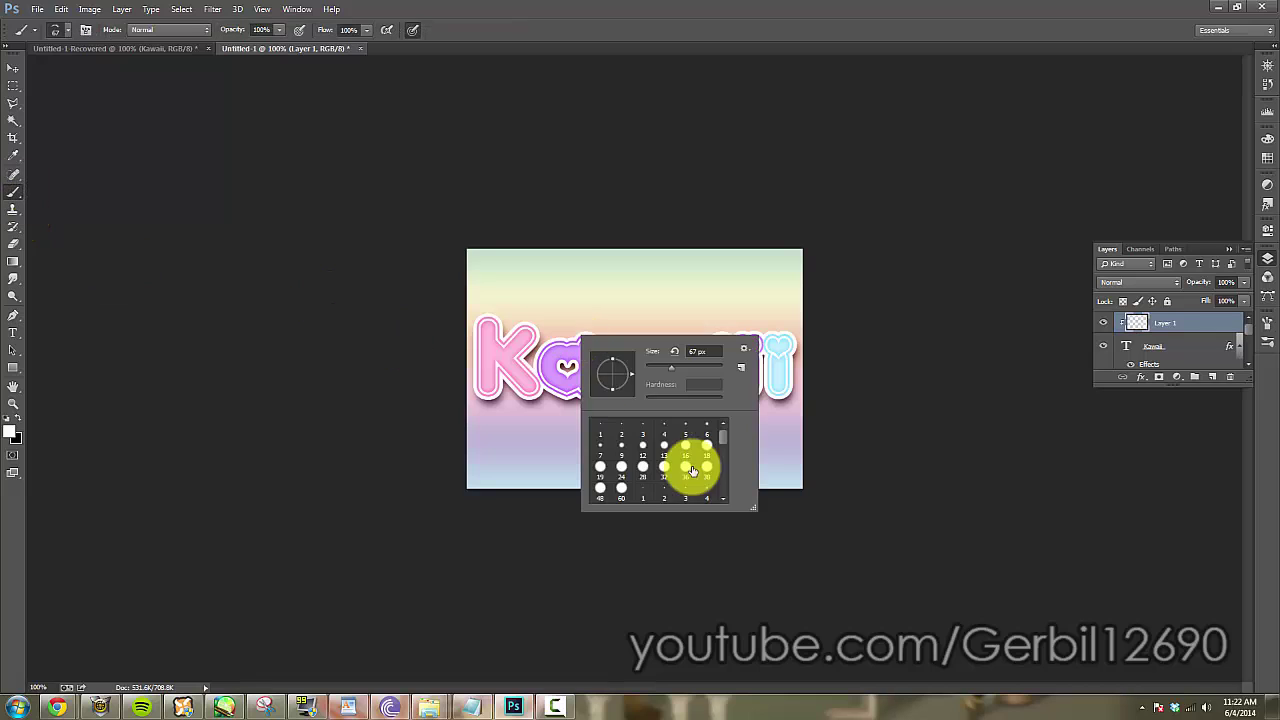
scroll(694, 457, "down", 3)
scroll(694, 457, "down", 3)
scroll(705, 466, "down", 3)
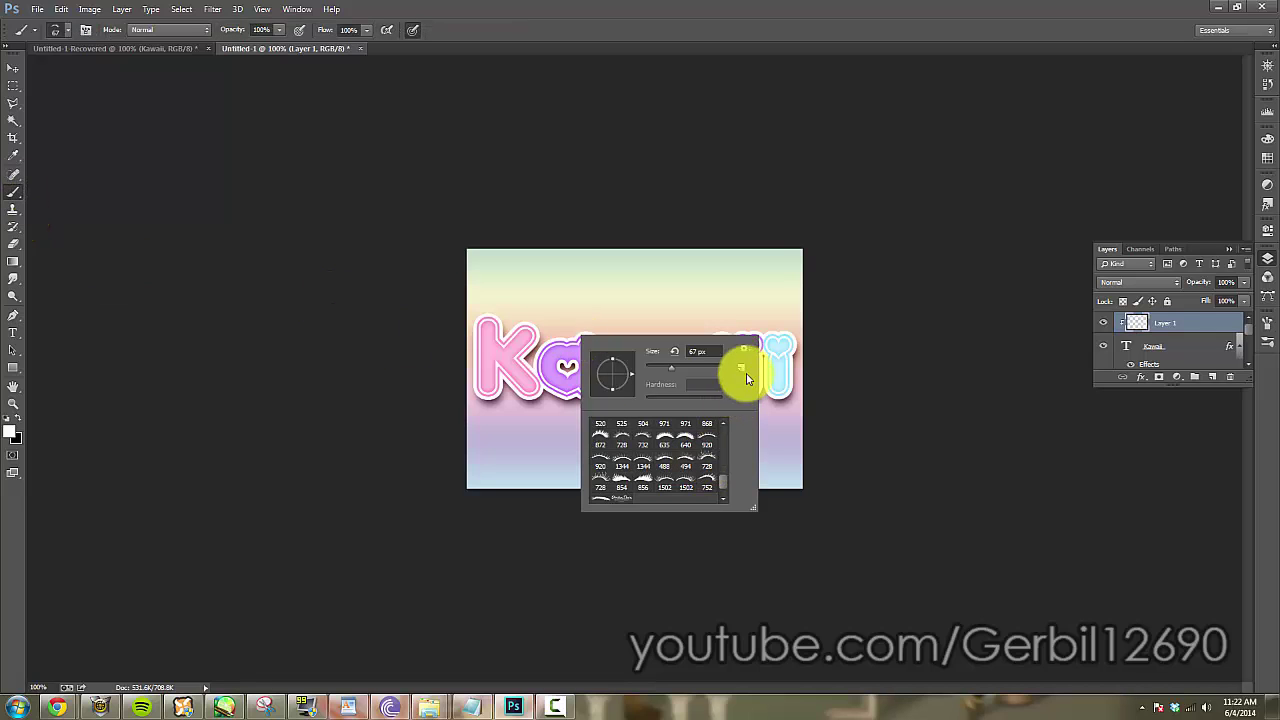
left_click(743, 348)
left_click(790, 464)
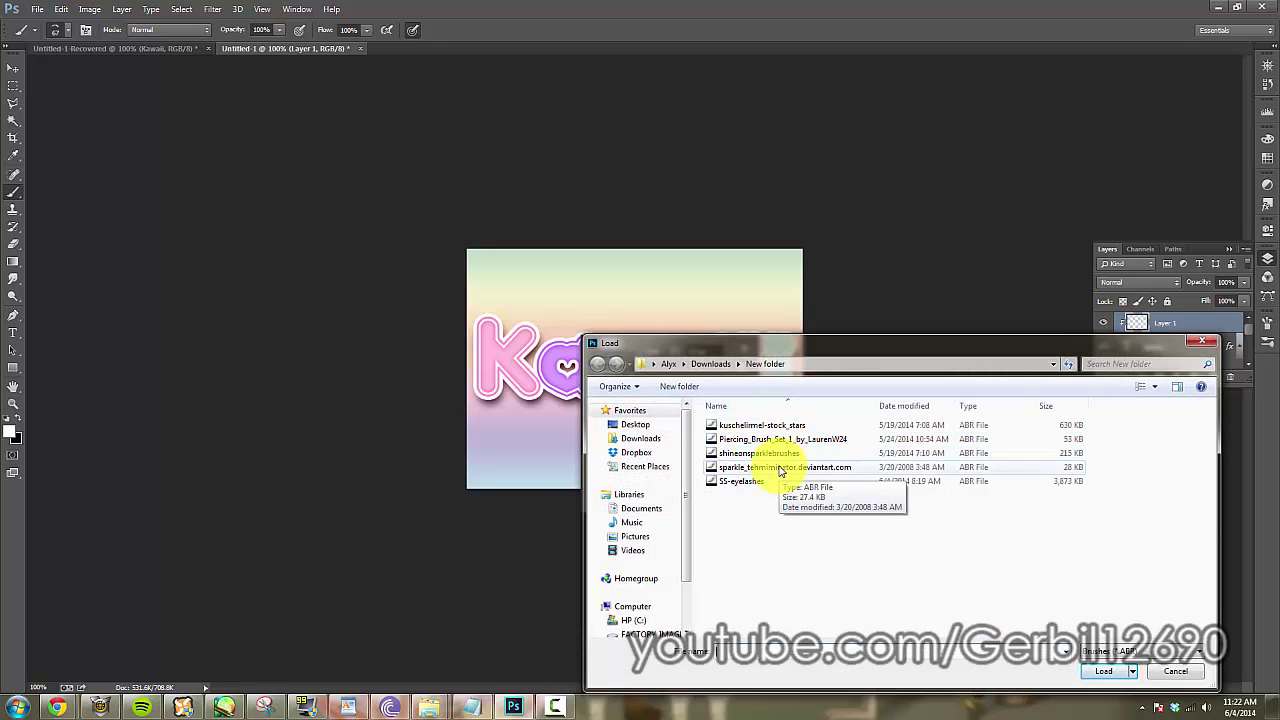
double_click(760, 453)
scroll(716, 488, "down", 2)
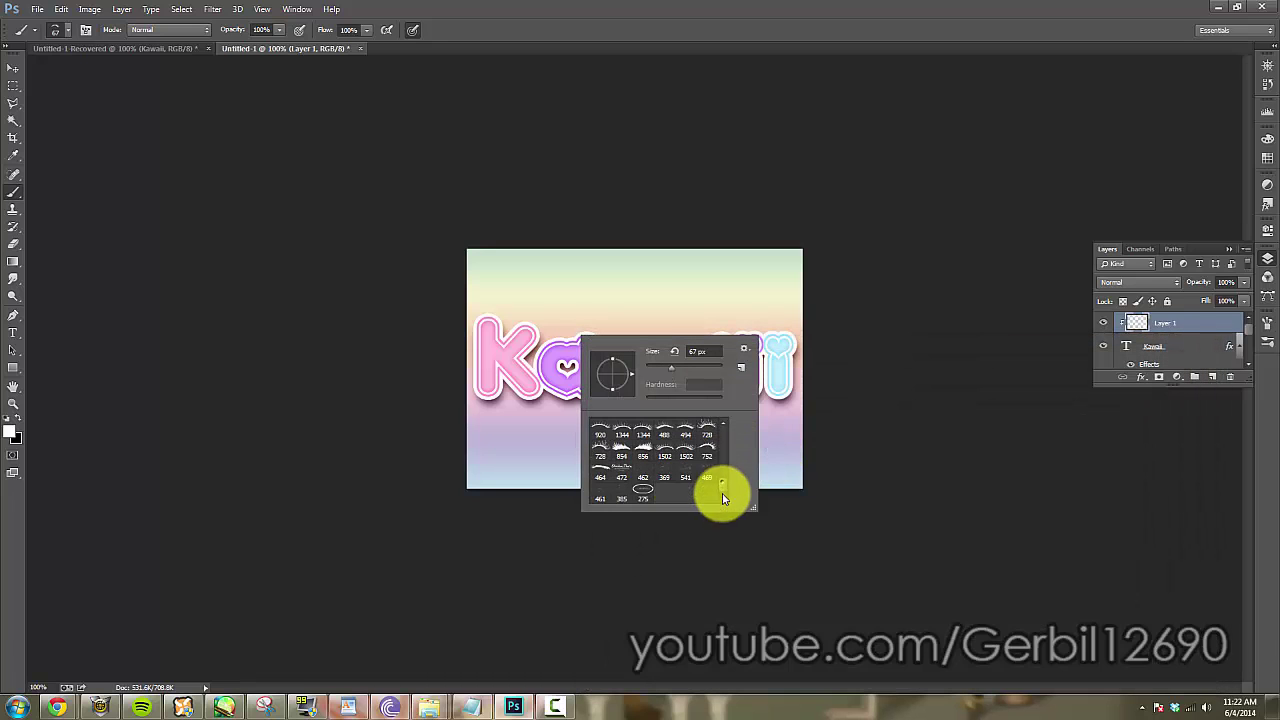
left_click(652, 477)
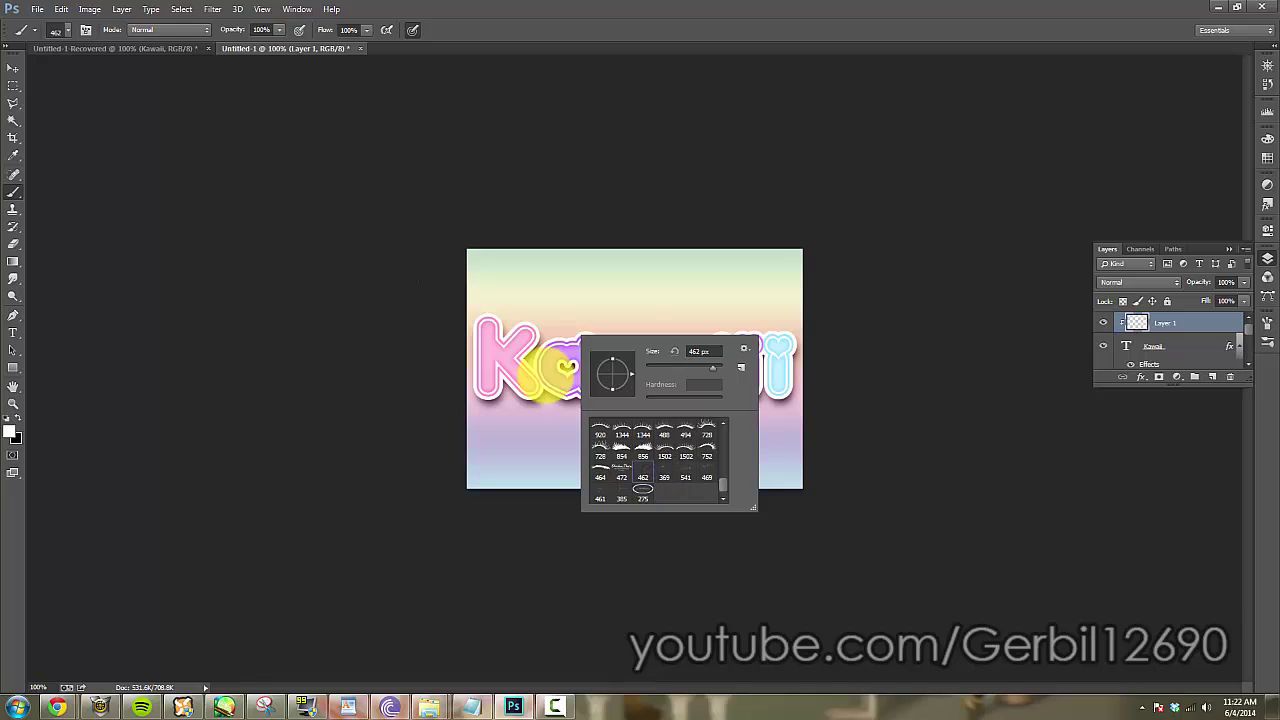
double_click(652, 477)
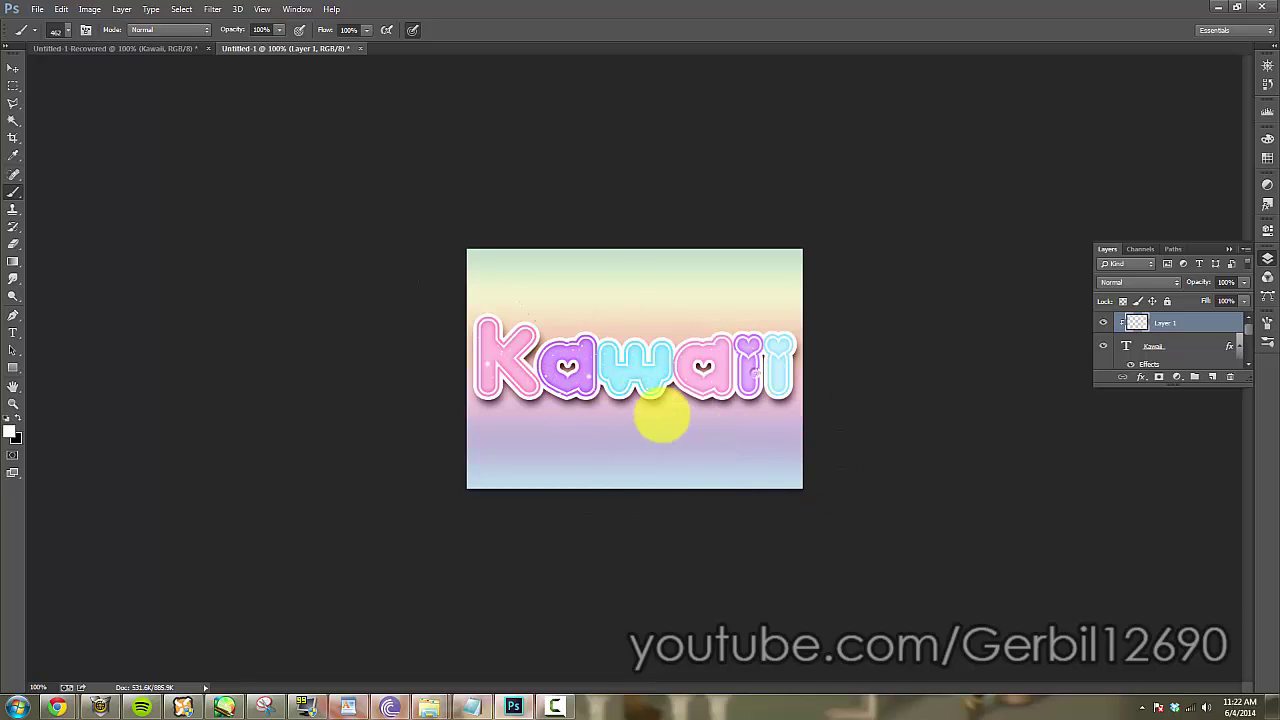
- Stamp more white sparkles over the letters with brushes 541 and 469
right_click(661, 411)
left_click(765, 550)
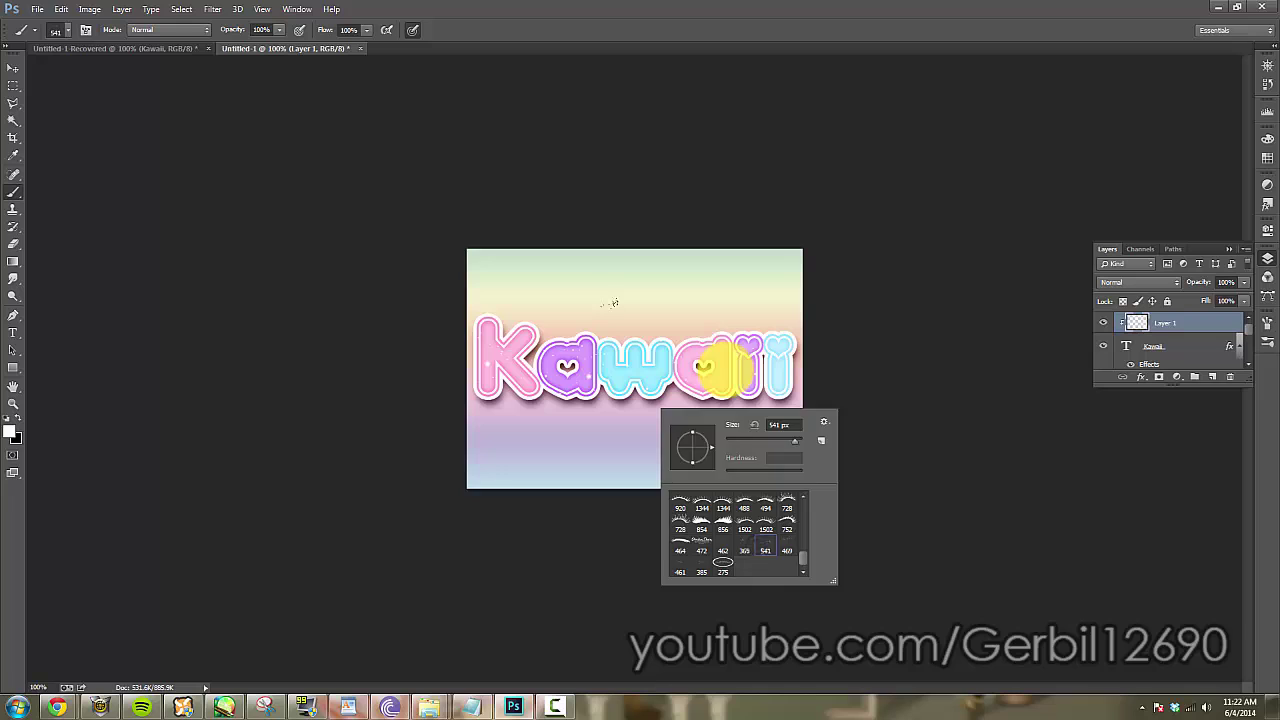
left_click(645, 447)
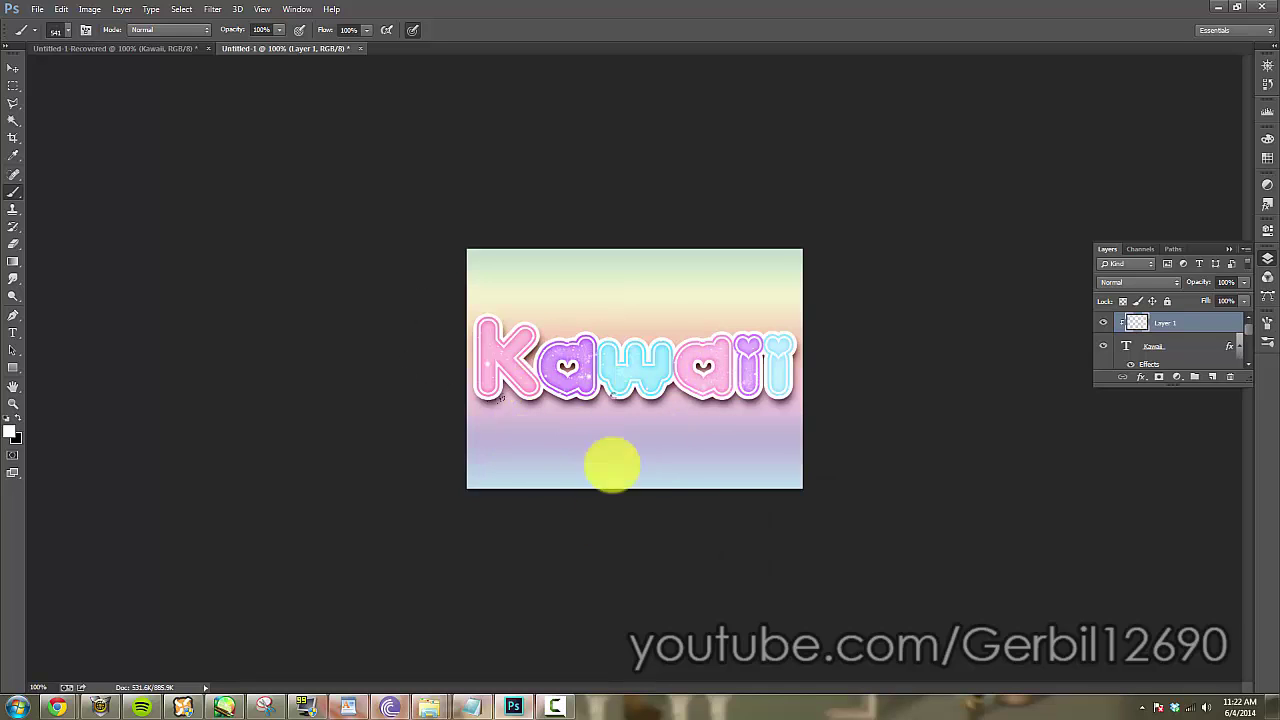
right_click(600, 467)
left_click(725, 602)
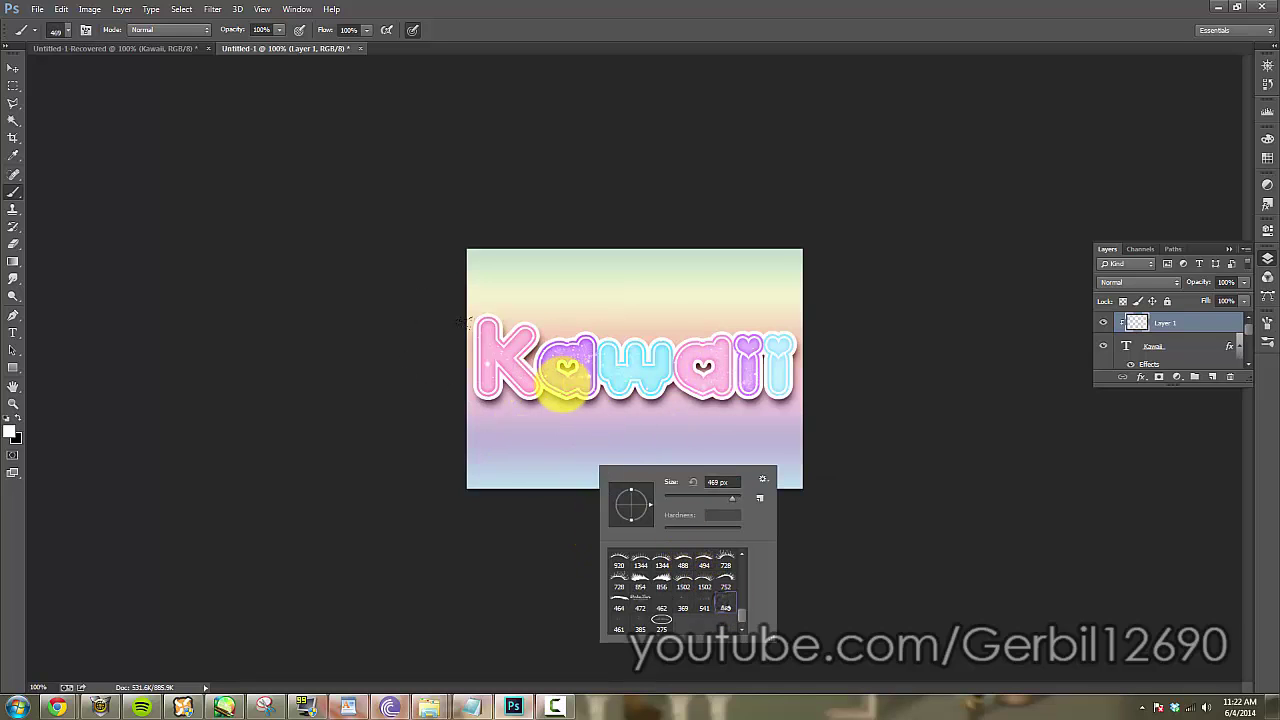
left_click(557, 363)
left_click(790, 445)
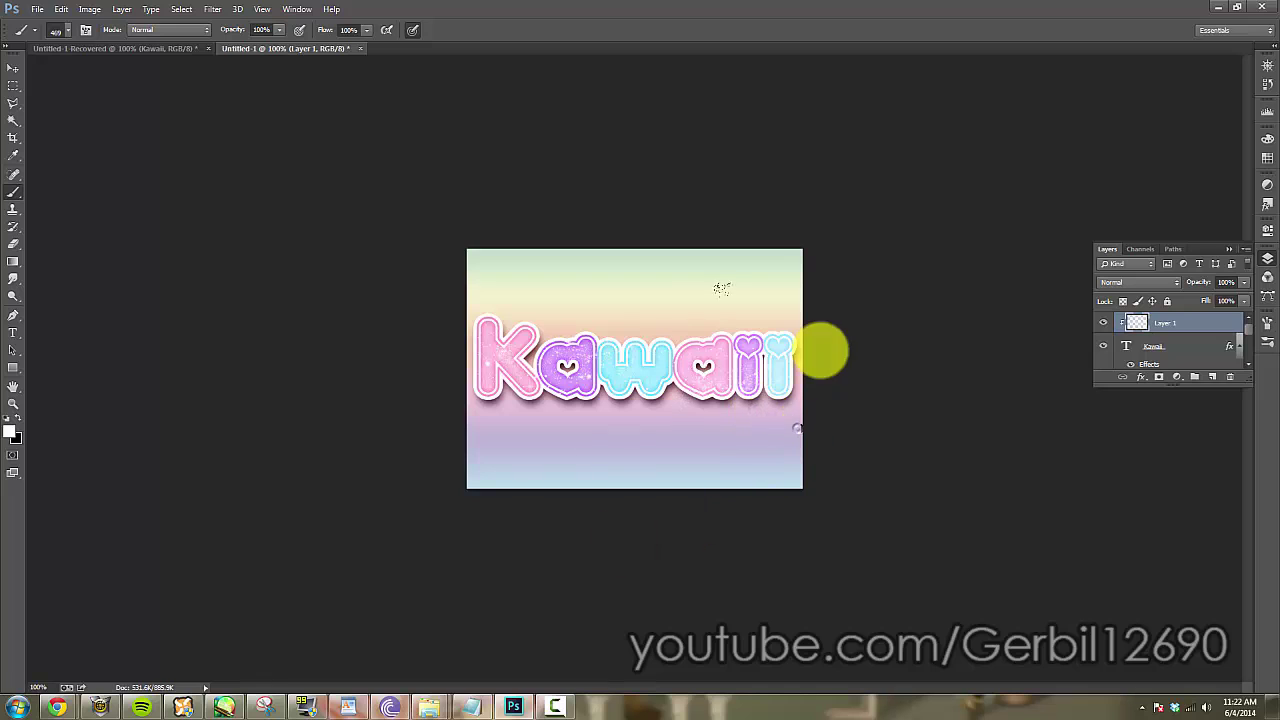
- Give Layer 1 an Outer Glow with the Light Spectrum gradient, 0% opacity and 3 px size
left_click(1217, 323)
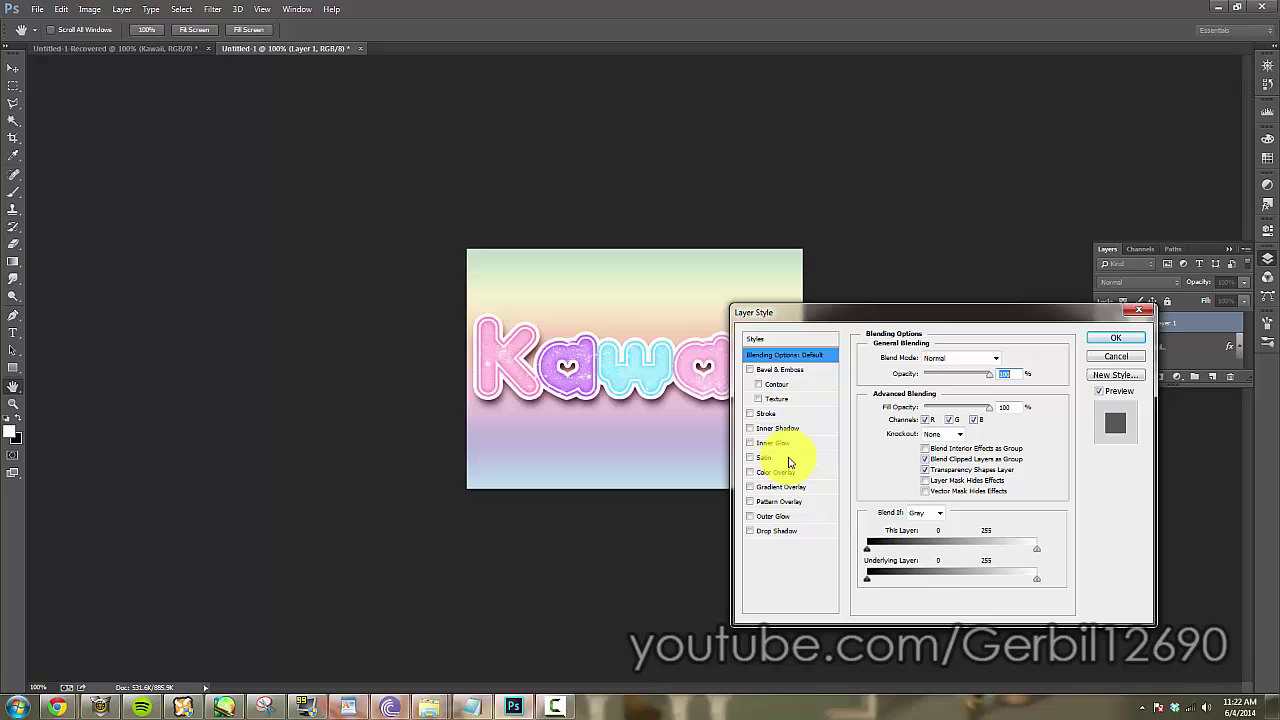
left_click(778, 516)
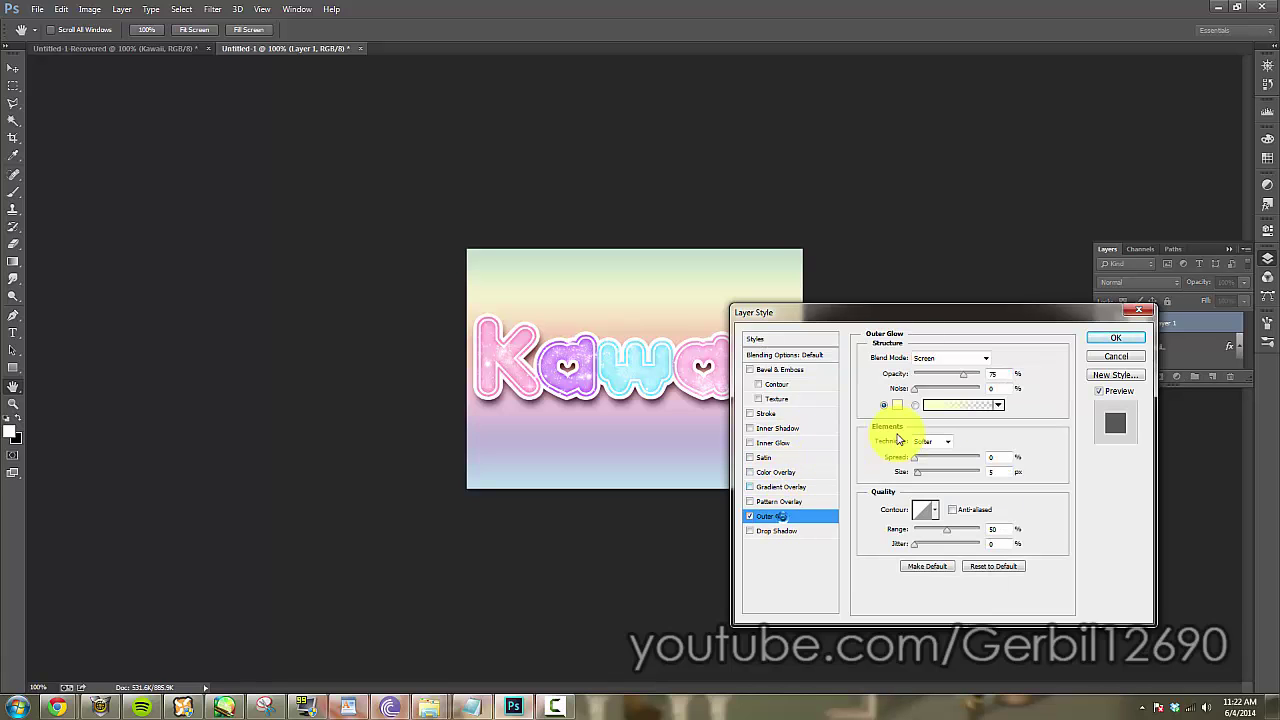
left_click(926, 405)
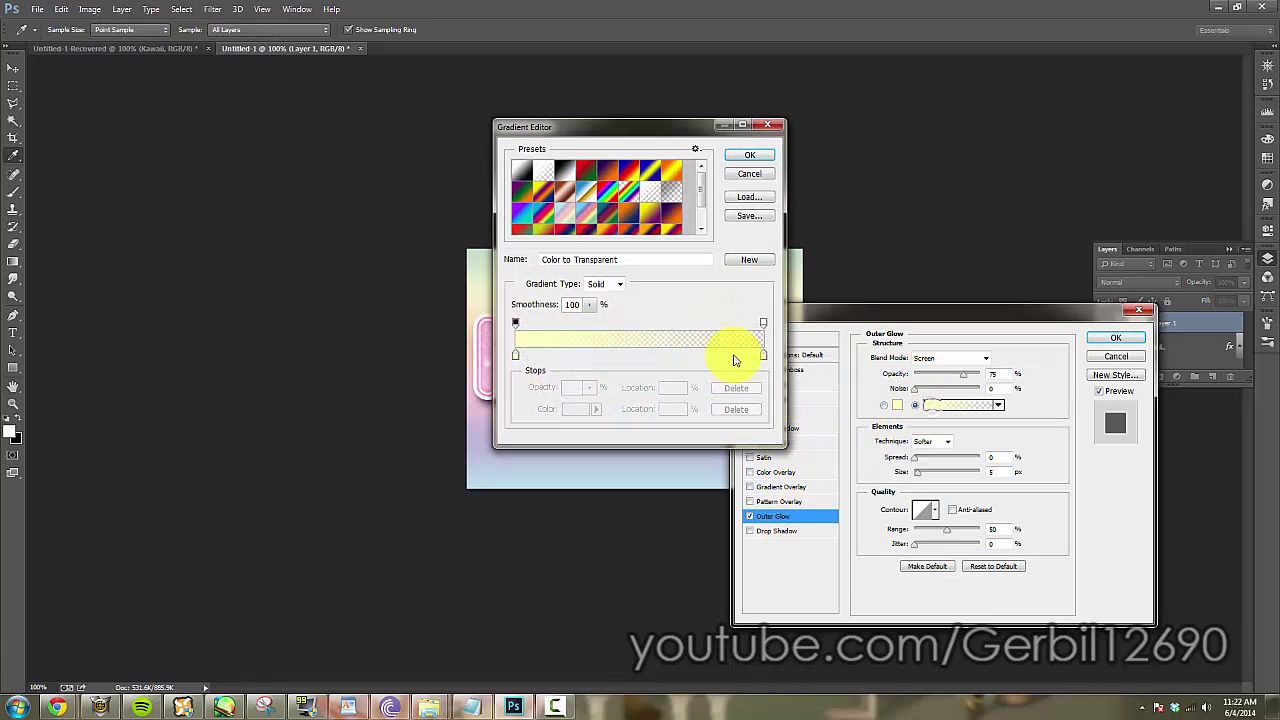
left_click(565, 218)
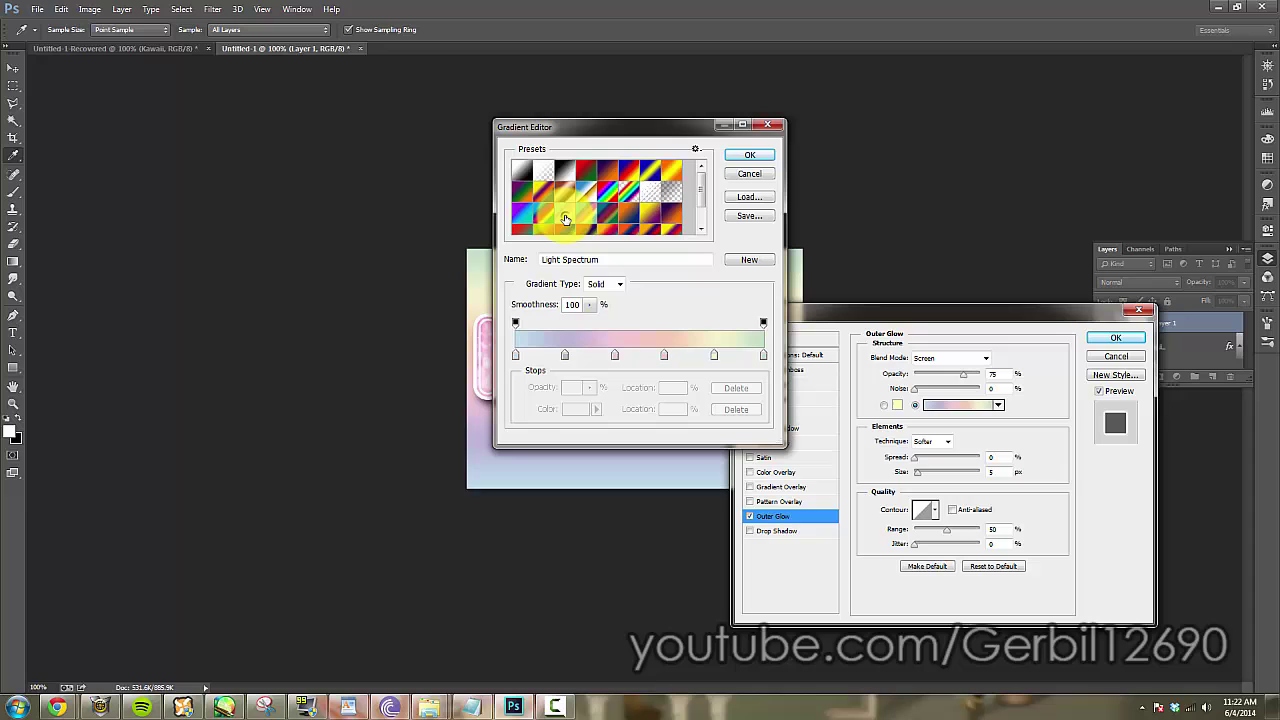
left_click(749, 155)
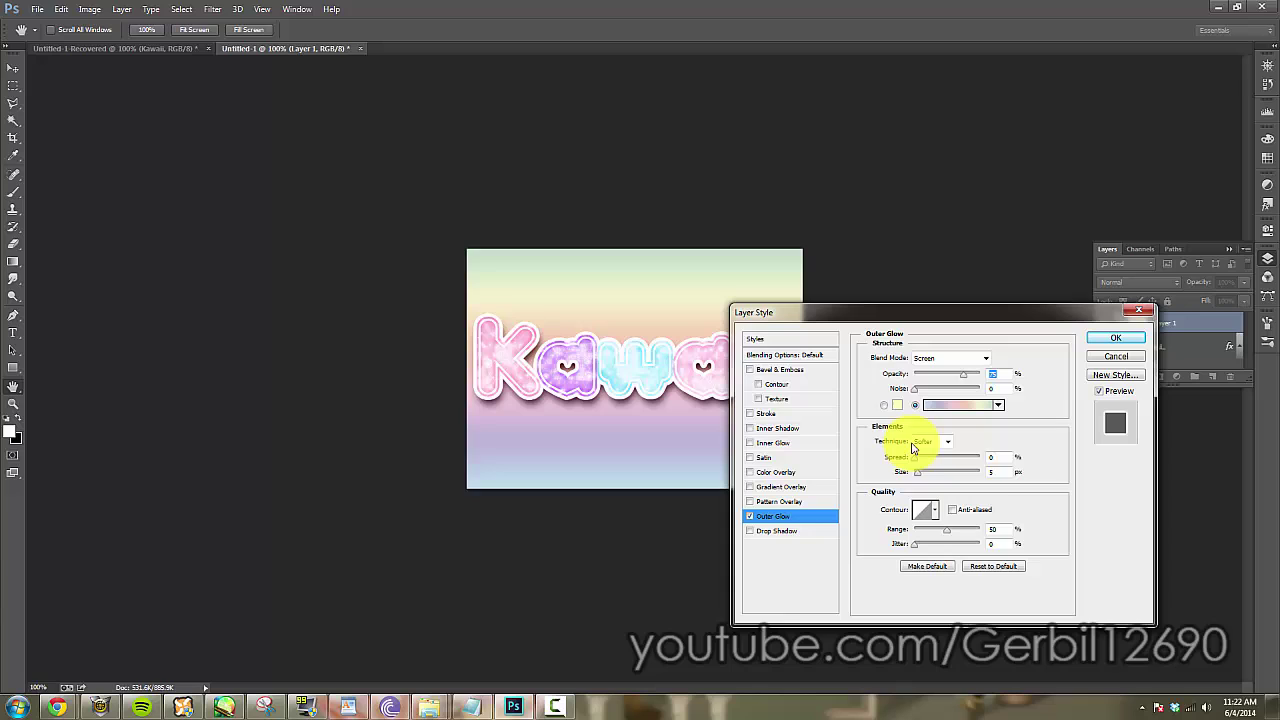
double_click(996, 470)
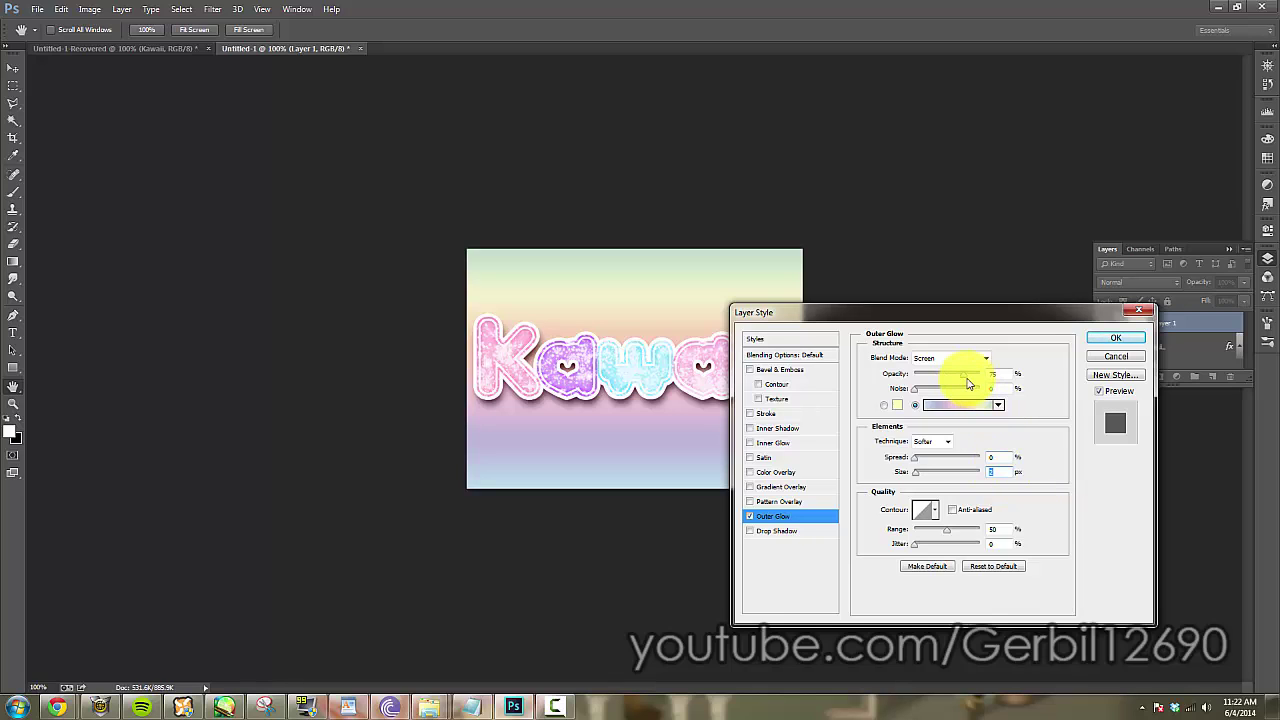
type("2")
left_click_drag(938, 376, 900, 367)
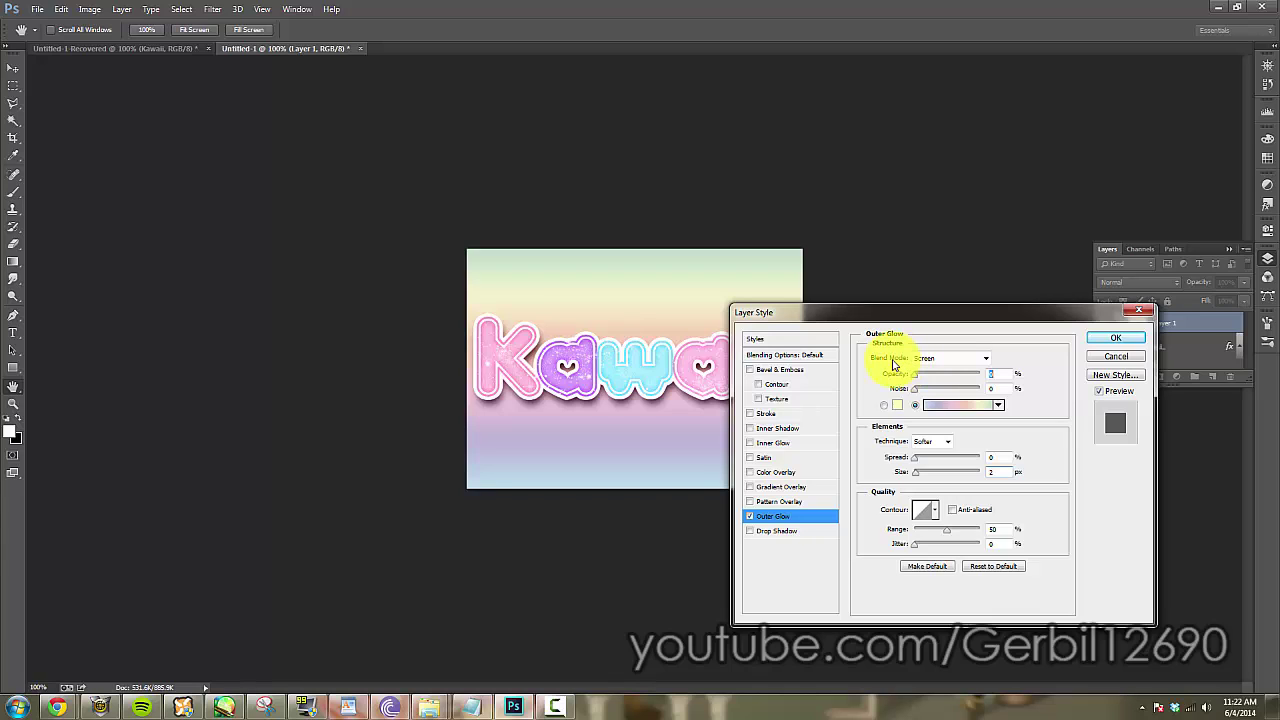
left_click(1007, 470)
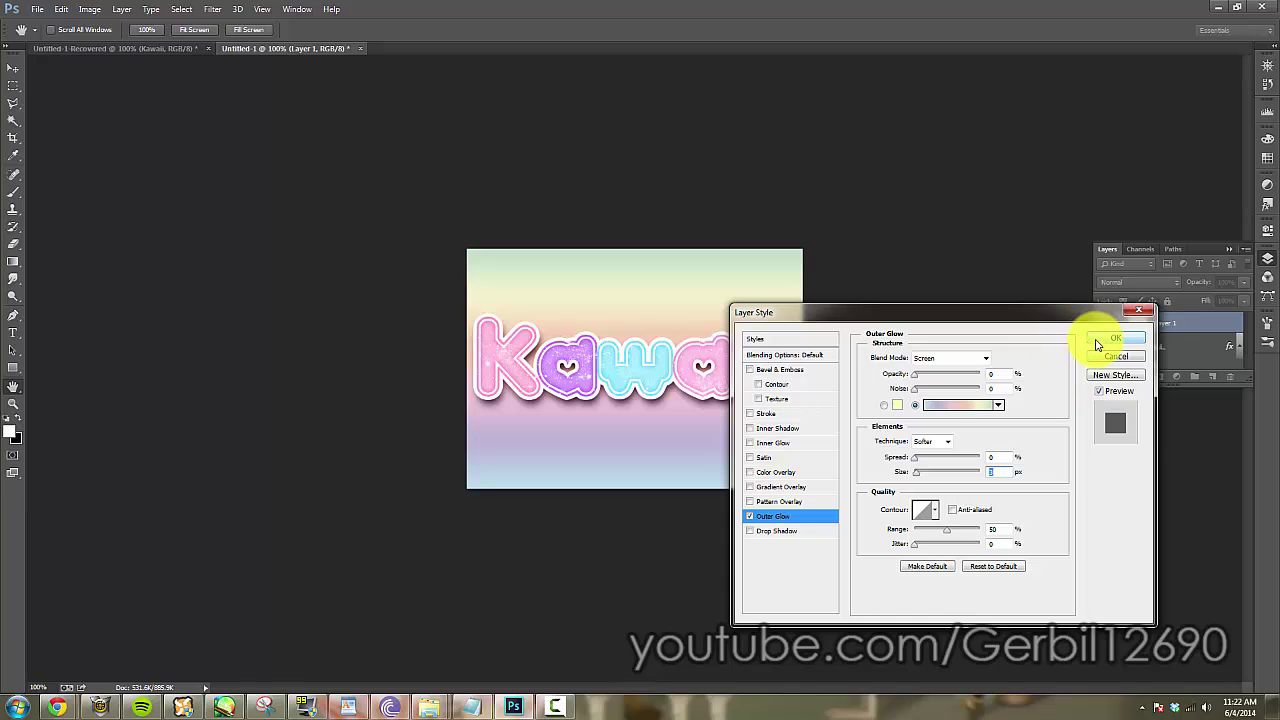
left_click(1097, 345)
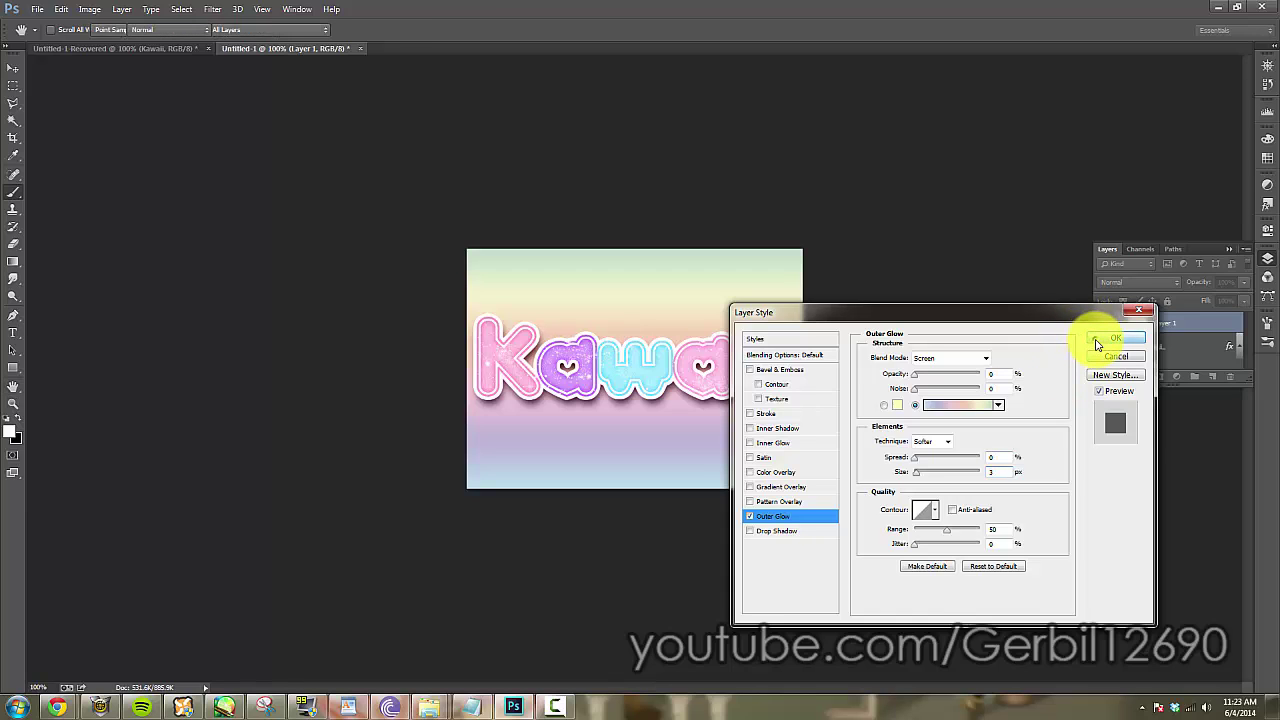